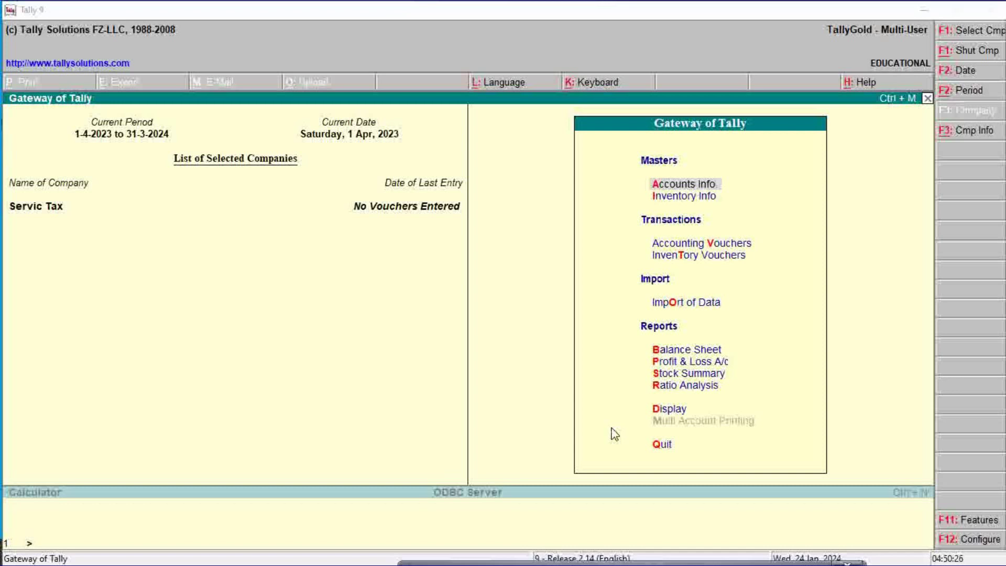
# Enable Service Tax in the company's statutory and taxation features and open its service tax details for alteration
pyautogui.click(614, 434)
pyautogui.press('F11')
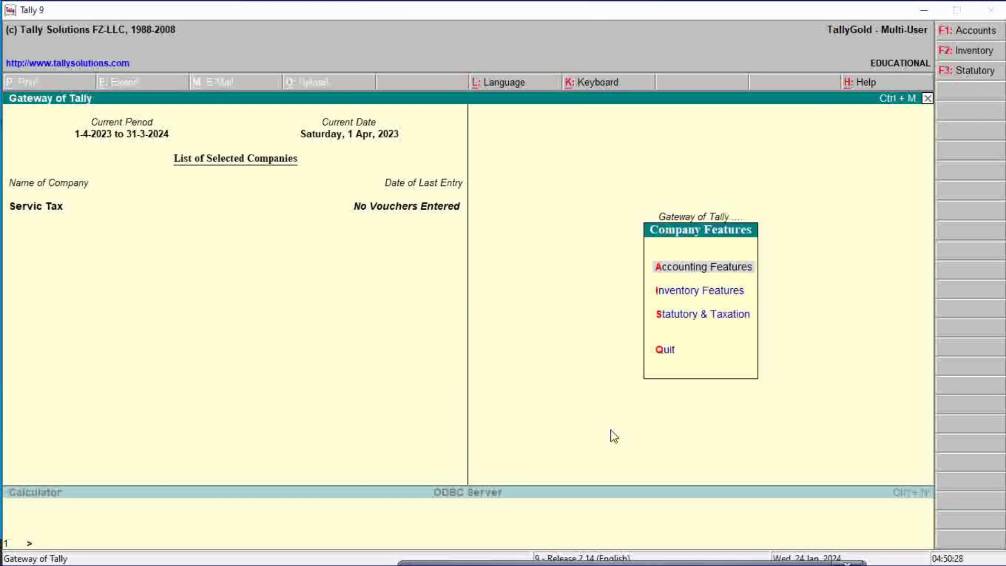
pyautogui.press('Down')
pyautogui.press('Down')
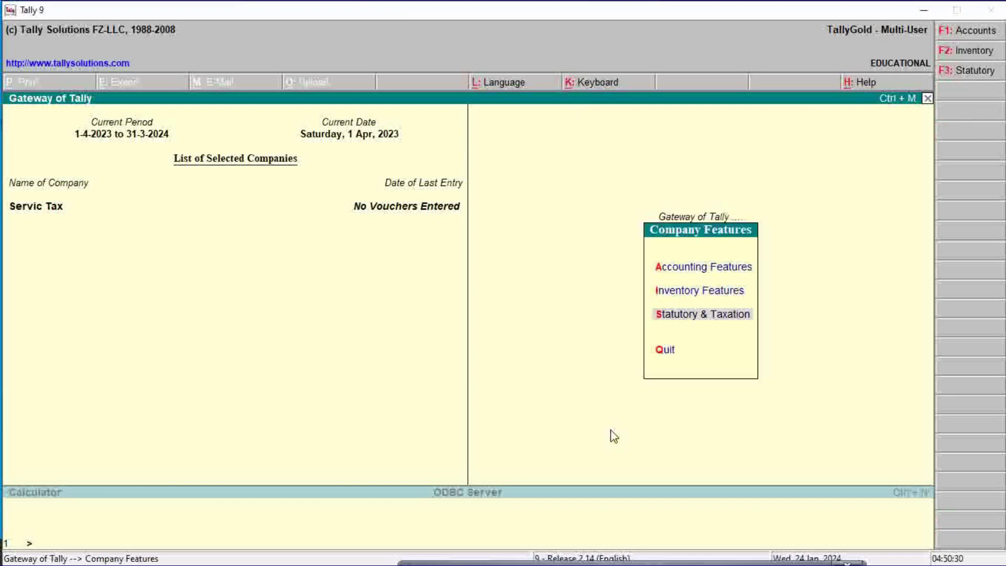
pyautogui.press('Return')
pyautogui.press('Return')
pyautogui.press('Return')
pyautogui.press('Return')
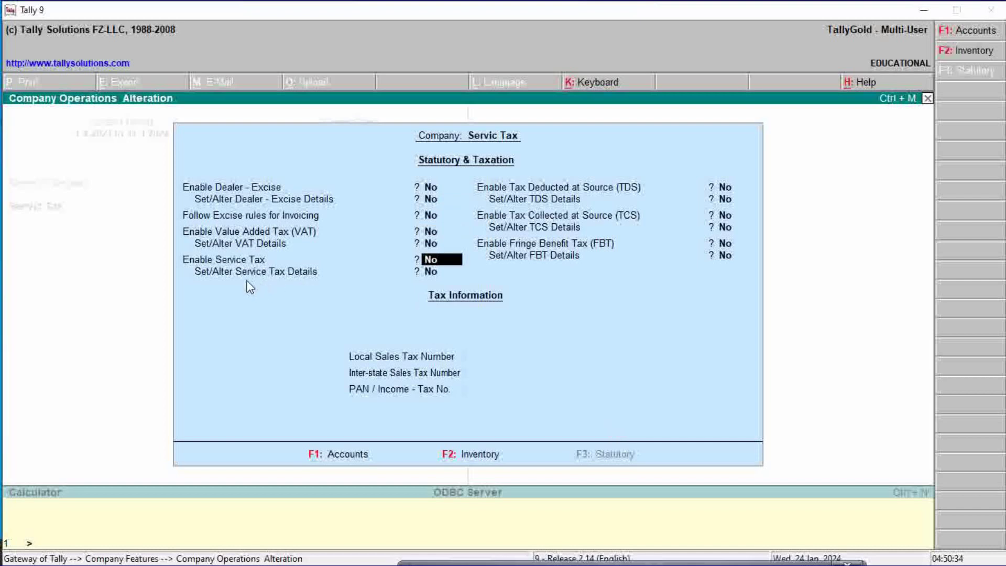
pyautogui.write('y')
pyautogui.press('Return')
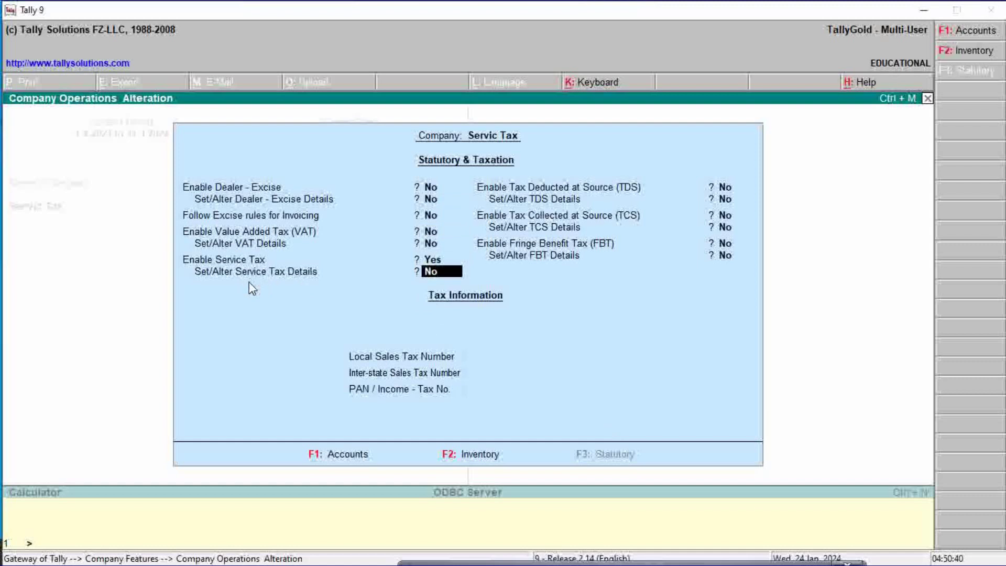
pyautogui.write('y')
pyautogui.press('Return')
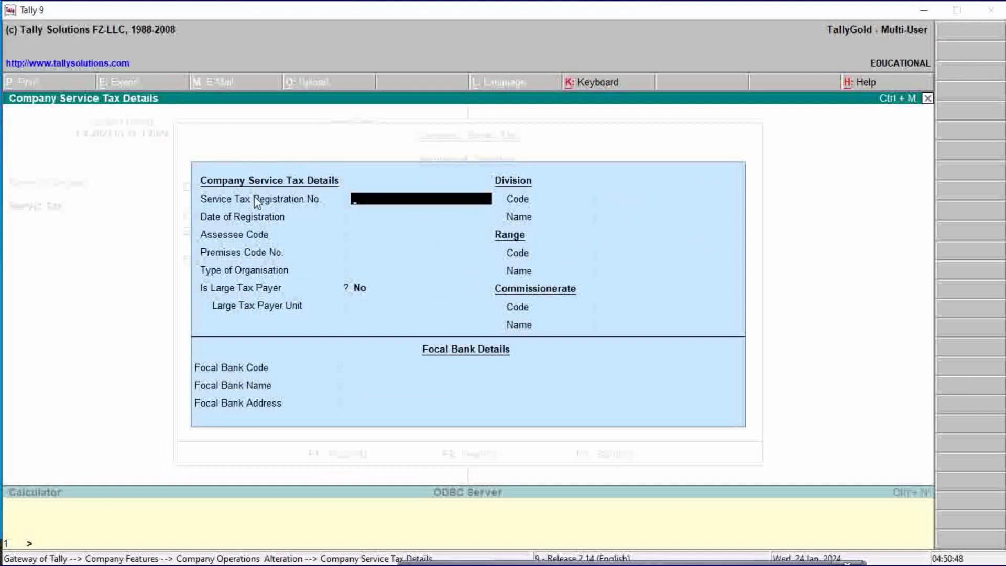
# Leave the registration number, registration date, assessee code and premises code blank and set the type of organisation to Individual/Proprietary
pyautogui.press('Return')
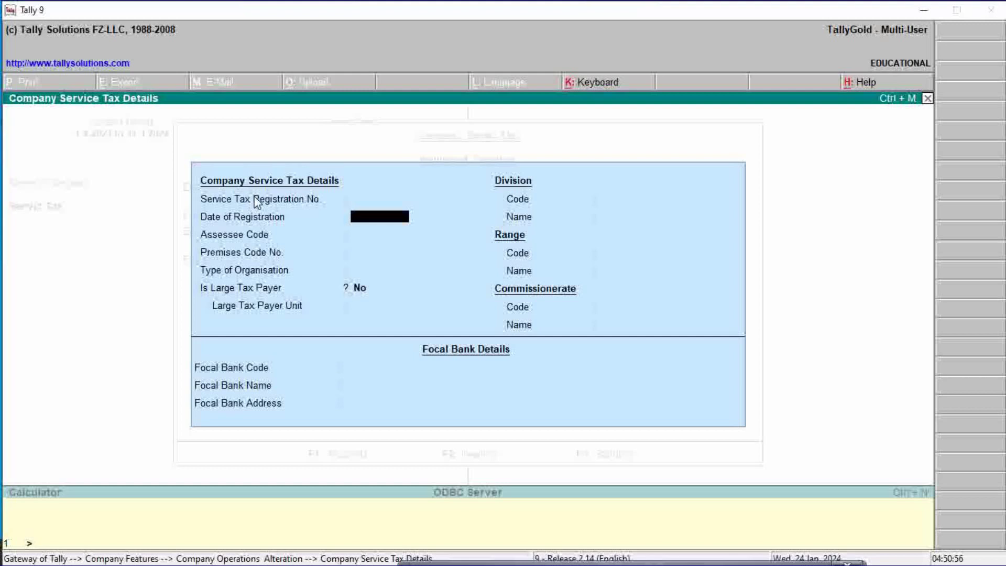
pyautogui.press('Return')
pyautogui.press('Return')
pyautogui.press('Return')
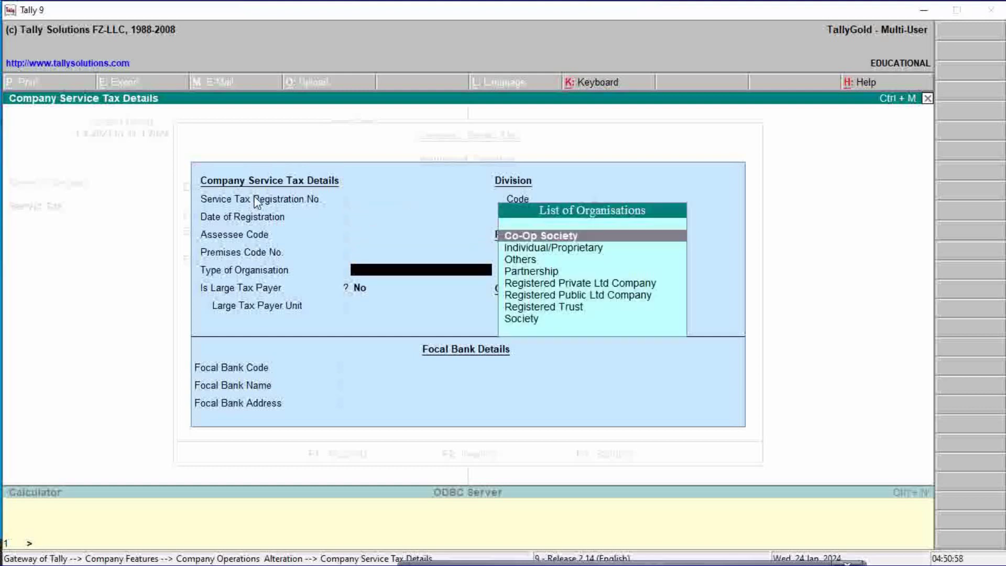
pyautogui.press('Down')
pyautogui.press('Down')
pyautogui.press('Up')
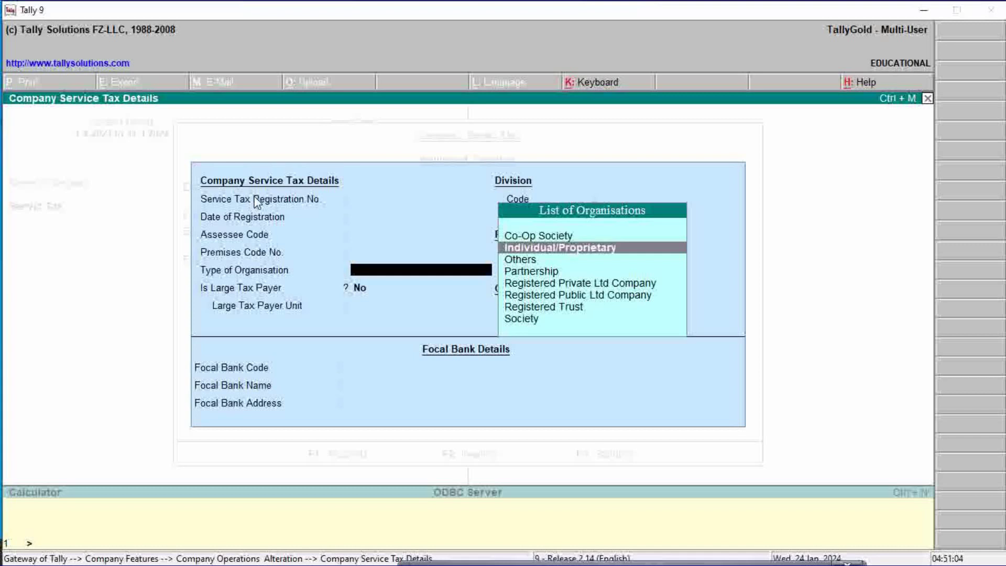
pyautogui.press('Down')
pyautogui.press('Down')
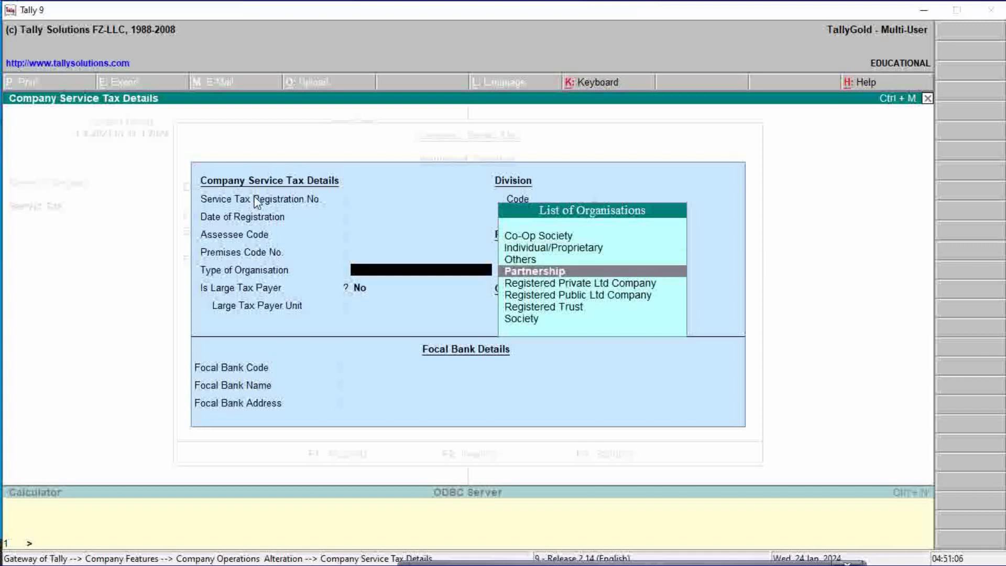
pyautogui.press('Up')
pyautogui.press('Up')
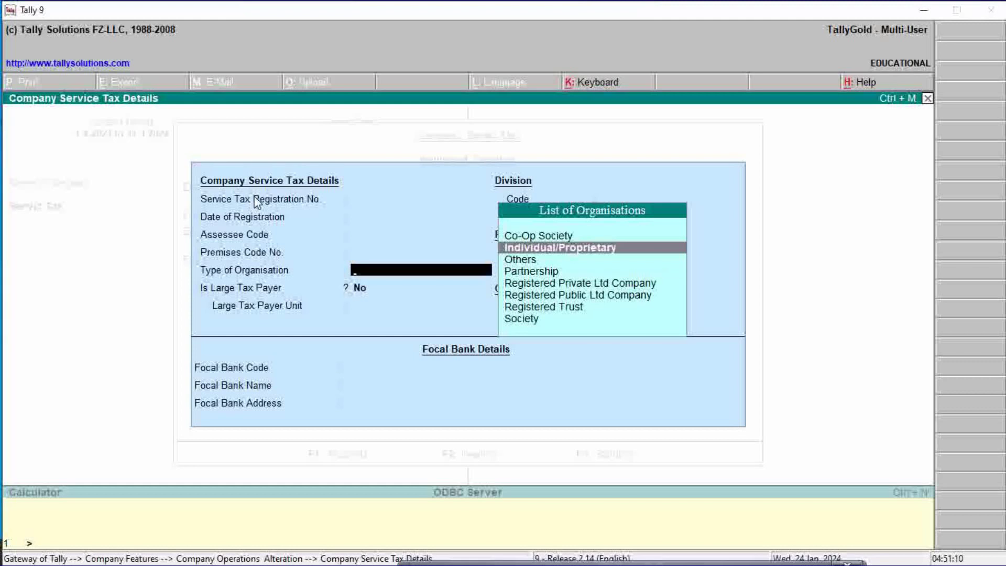
pyautogui.press('Return')
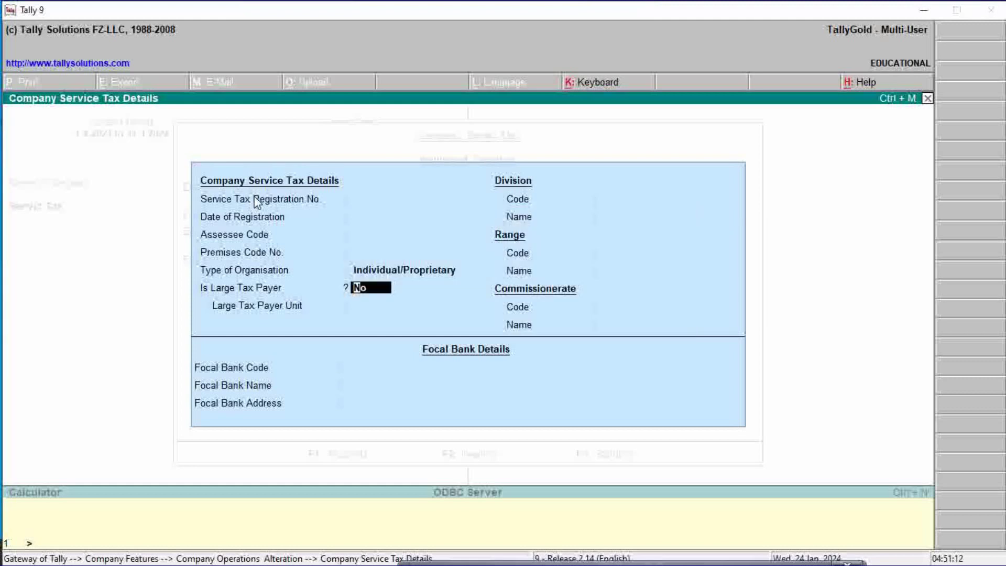
# Keep Large Tax Payer at No, leave the remaining service tax and bank details blank, and save the statutory features
pyautogui.press('Return')
pyautogui.press('Return')
pyautogui.press('Return')
pyautogui.press('Return')
pyautogui.press('Return')
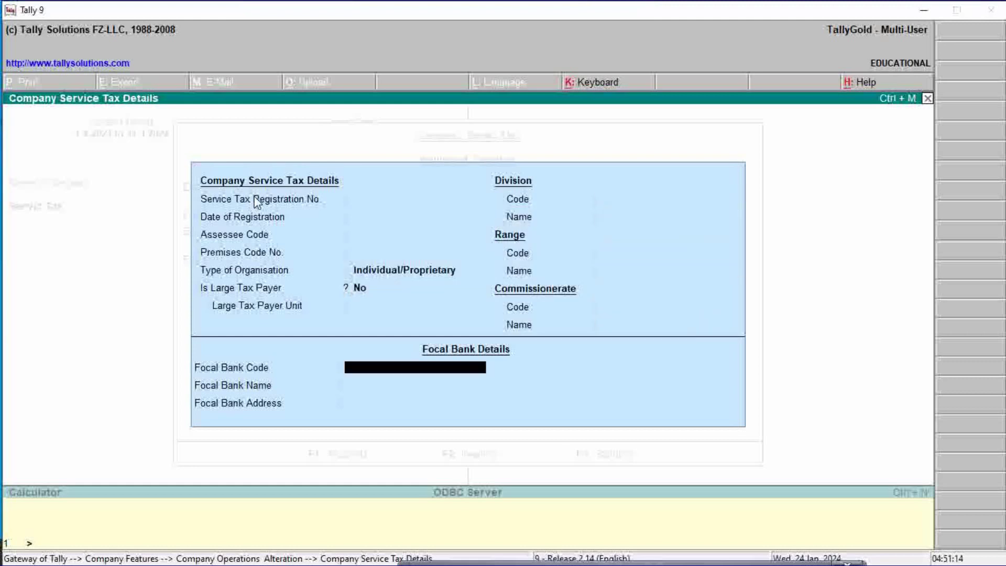
pyautogui.press('Return')
pyautogui.press('Return')
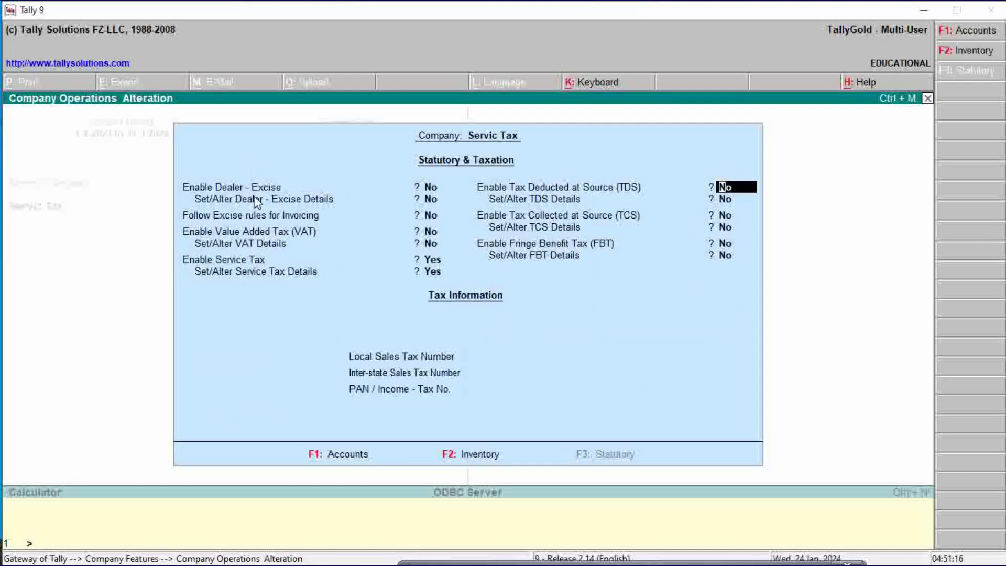
pyautogui.press('Return')
pyautogui.press('Return')
pyautogui.press('Return')
pyautogui.press('Return')
pyautogui.press('Return')
pyautogui.press('Return')
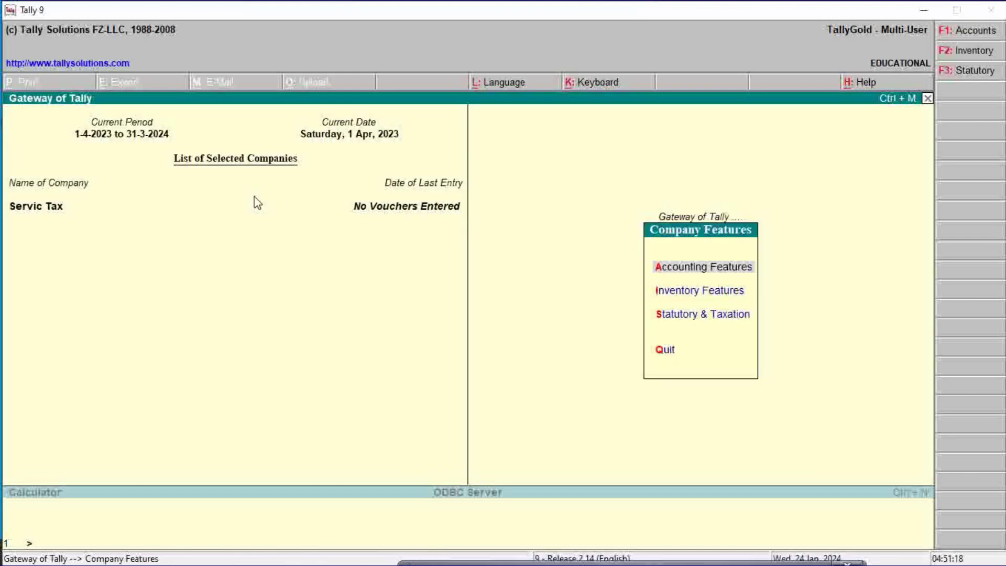
pyautogui.press('Escape')
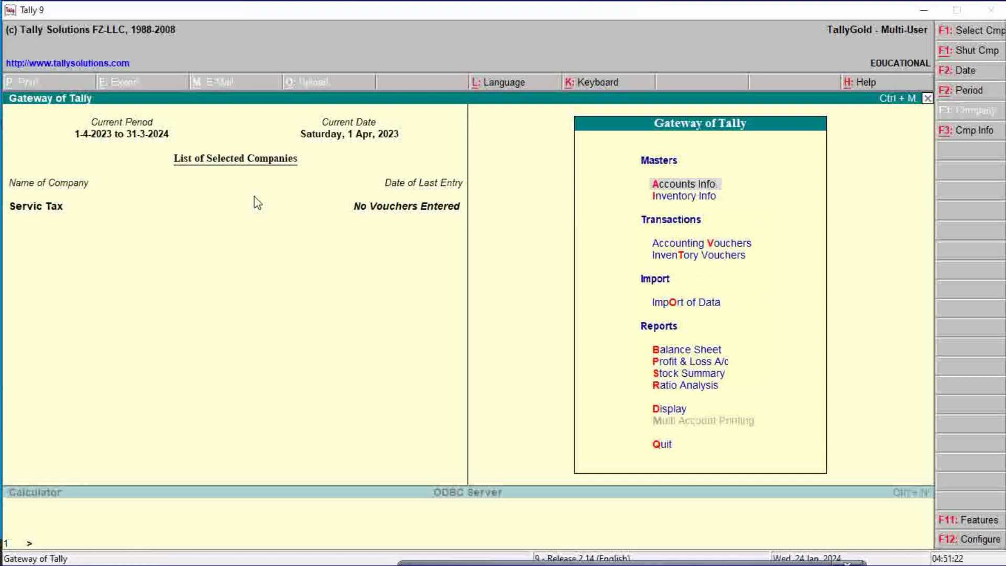
# Start a new single ledger named with the first customer's name followed by "(Dca)"
pyautogui.press('Return')
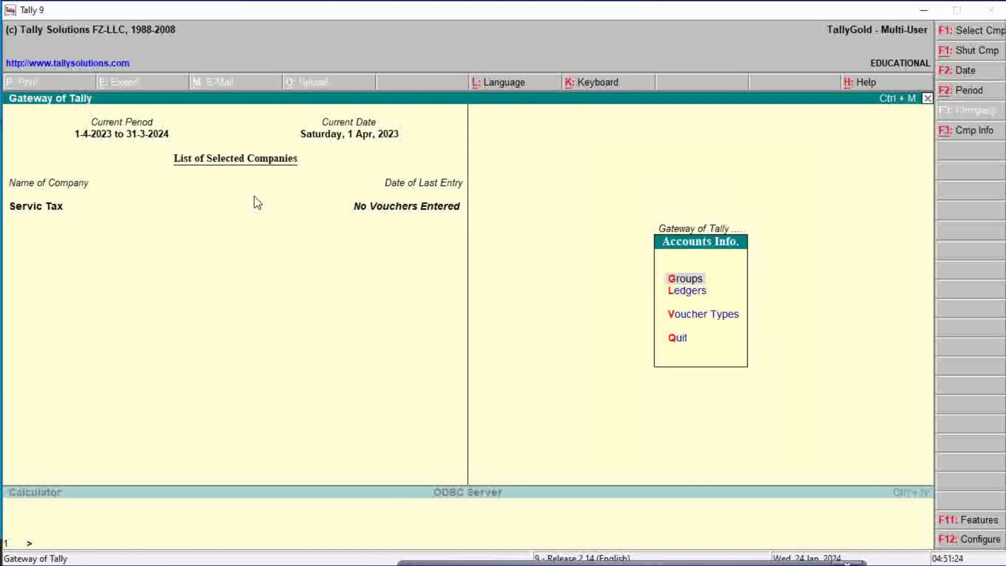
pyautogui.press('Down')
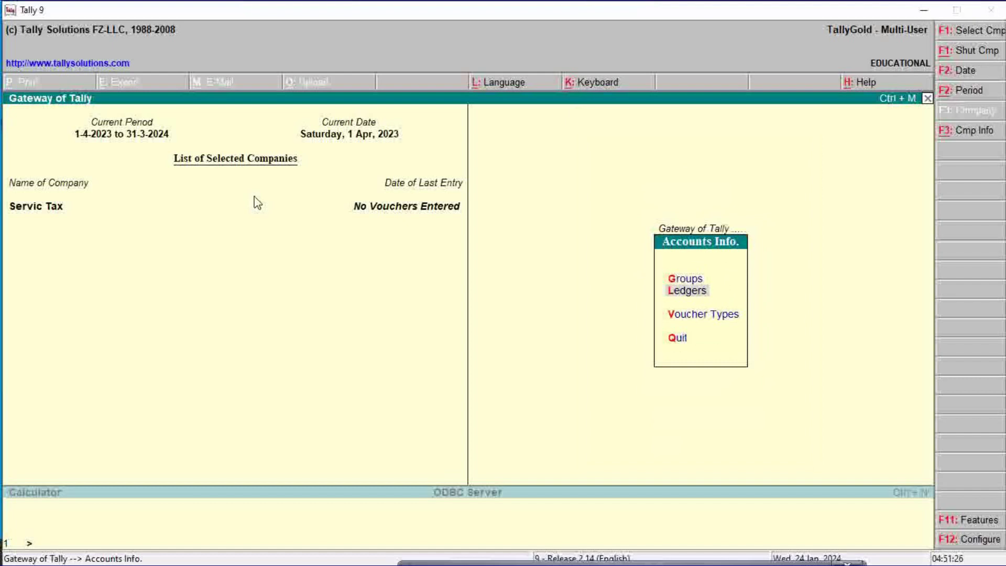
pyautogui.press('Return')
pyautogui.press('Return')
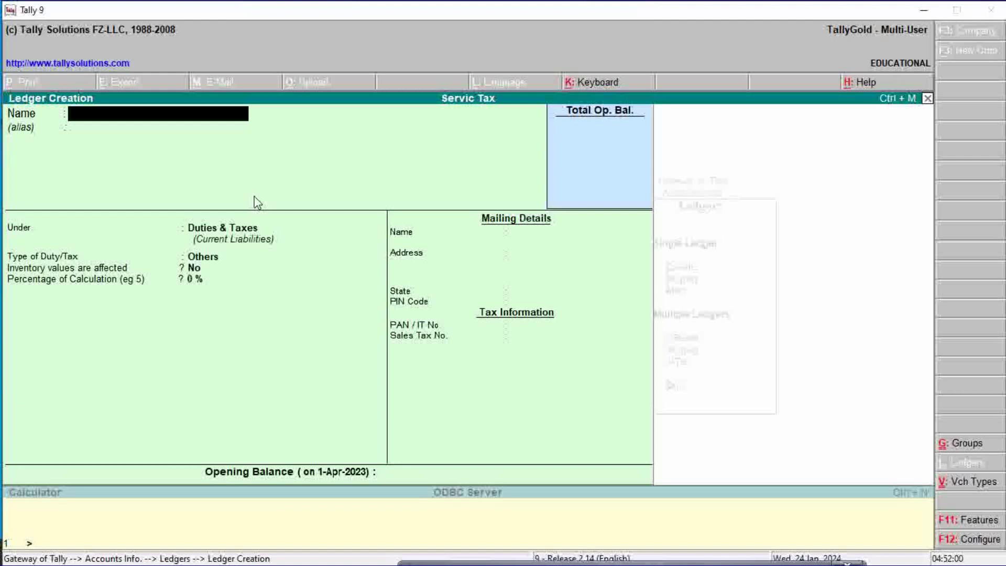
pyautogui.write('Ravi (Dca)')
pyautogui.press('Return')
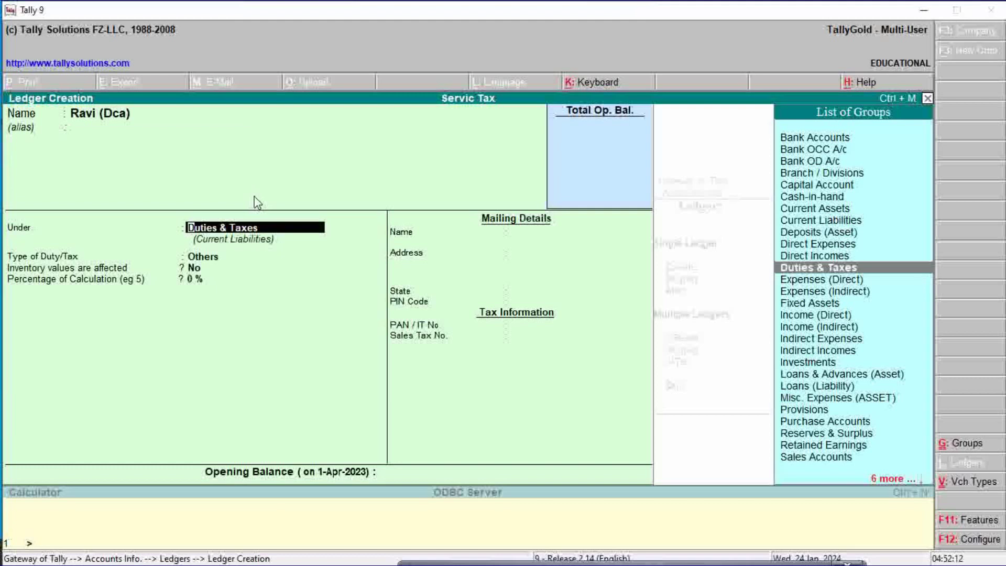
# Place the ledger under Sundry Debtors, keeping bill-by-bill balances at Yes and inventory values affected at No
pyautogui.write('Su')
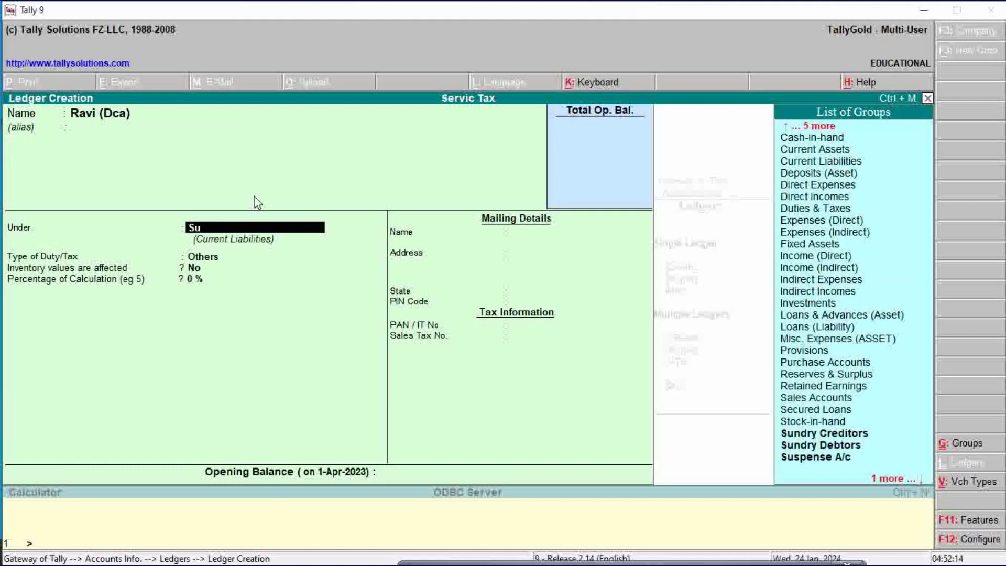
pyautogui.press('Down')
pyautogui.press('Return')
pyautogui.press('Return')
pyautogui.press('Return')
pyautogui.press('Return')
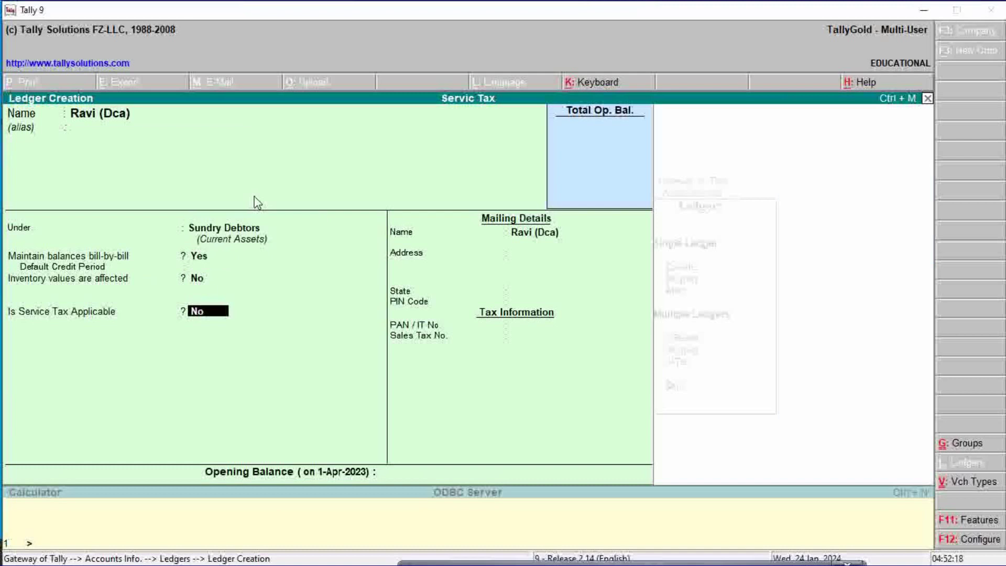
# Make service tax applicable with classification Not Applicable, leave address and tax numbers blank, and save the ledger
pyautogui.write('y')
pyautogui.press('Return')
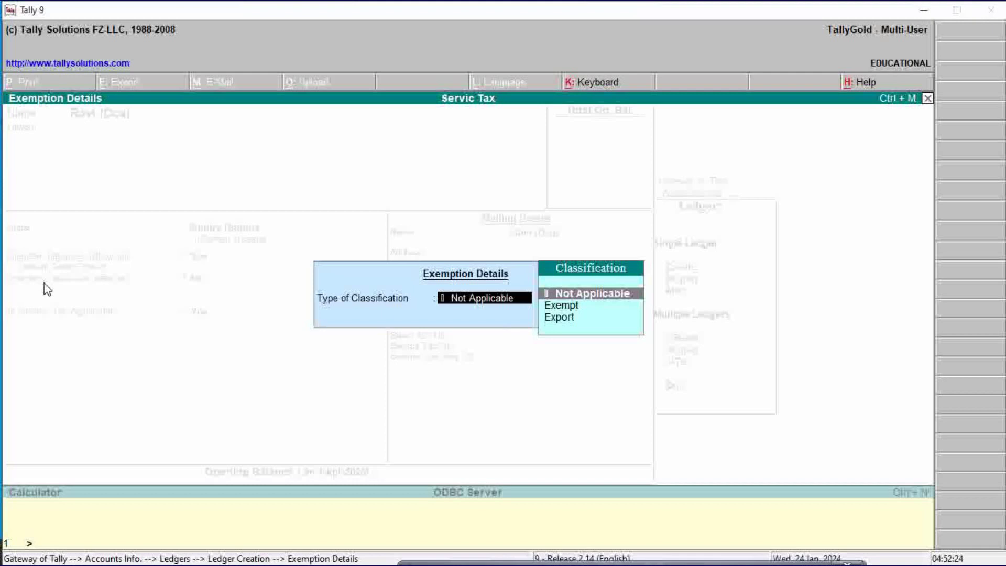
pyautogui.press('Return')
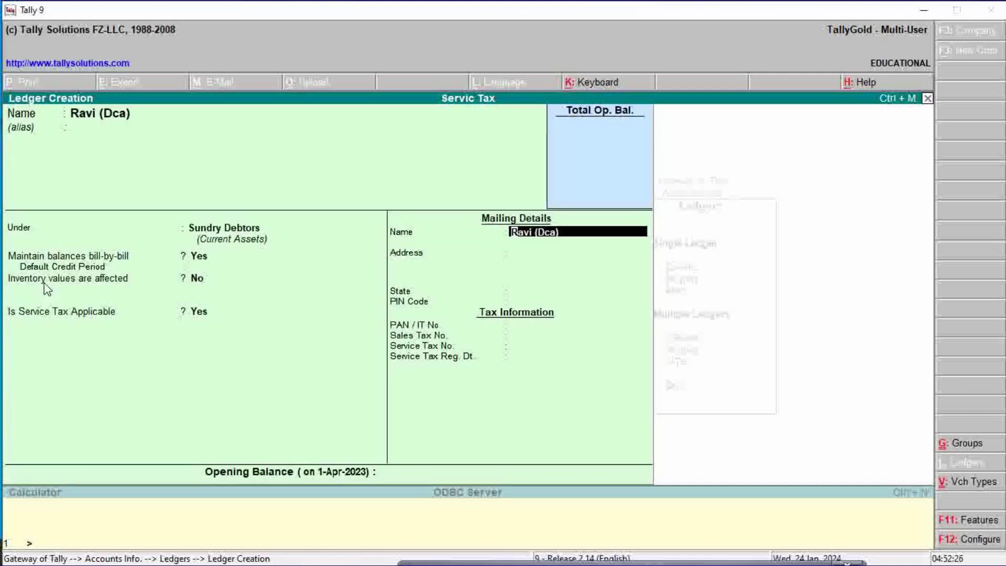
pyautogui.press('Return')
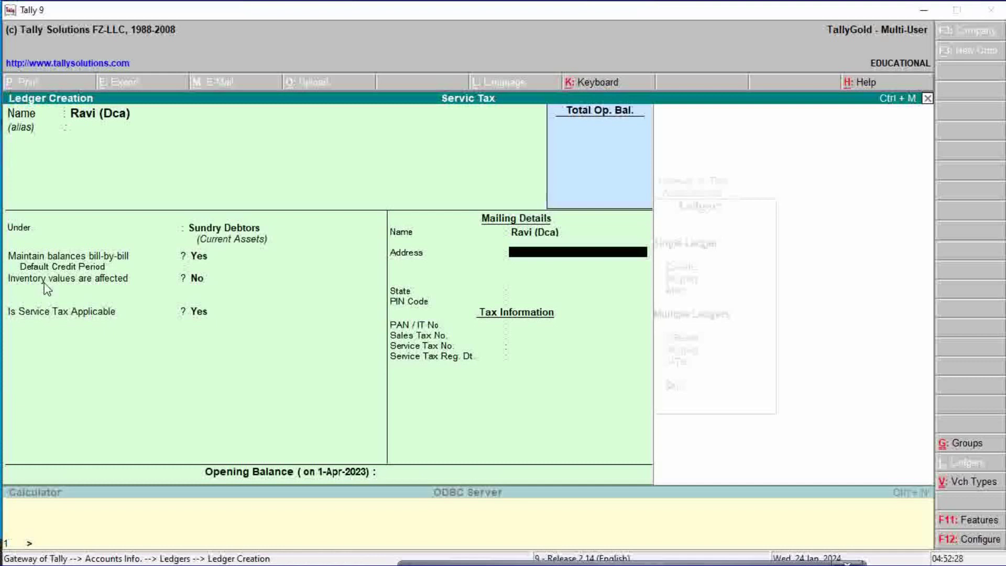
pyautogui.press('Return')
pyautogui.press('Return')
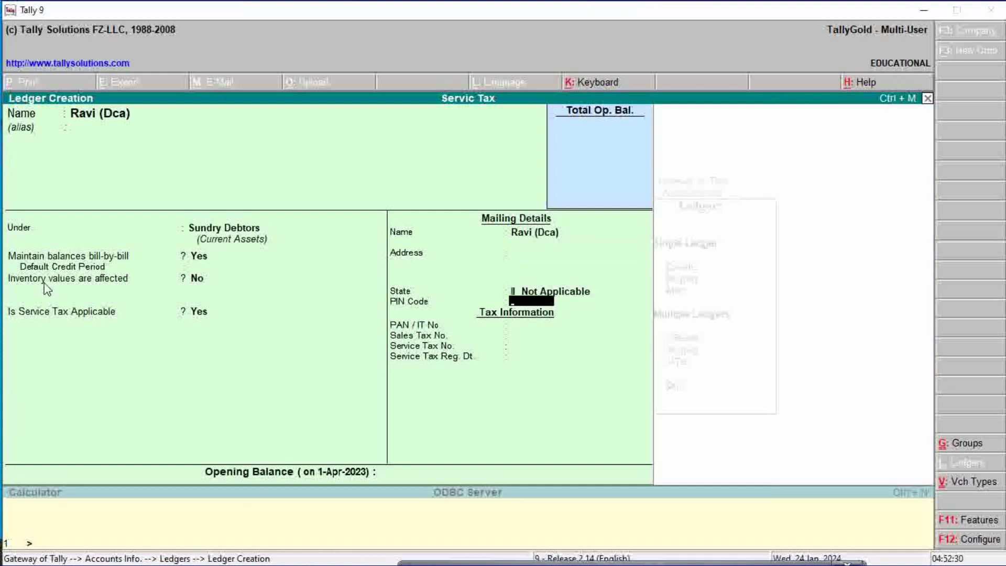
pyautogui.press('Return')
pyautogui.press('Return')
pyautogui.press('Return')
pyautogui.press('Return')
pyautogui.press('Return')
pyautogui.press('Return')
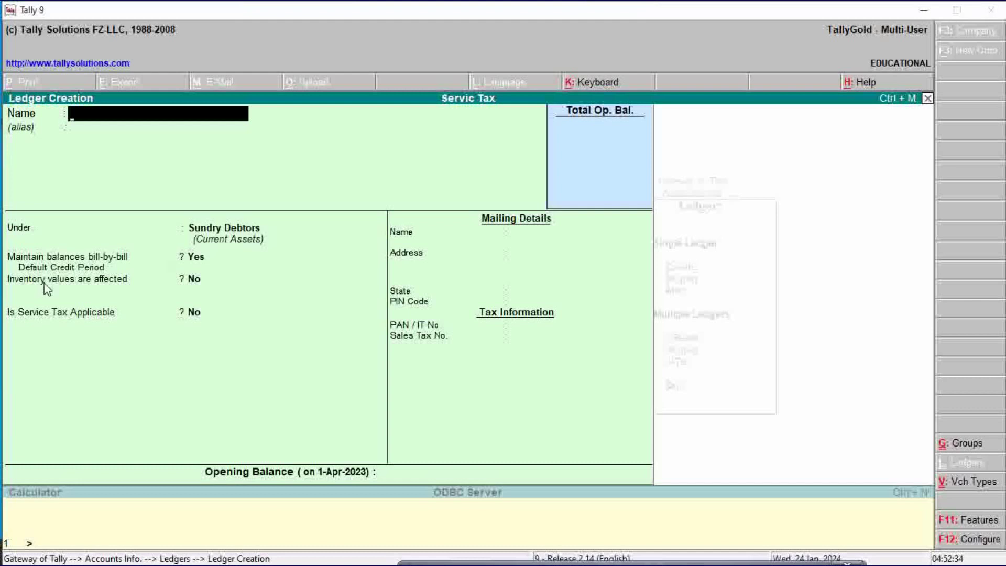
# Name the next ledger with the second customer's name followed by "(Tally)" and keep it under Sundry Debtors with bill-by-bill balances
pyautogui.write('Ramesh (Tally')
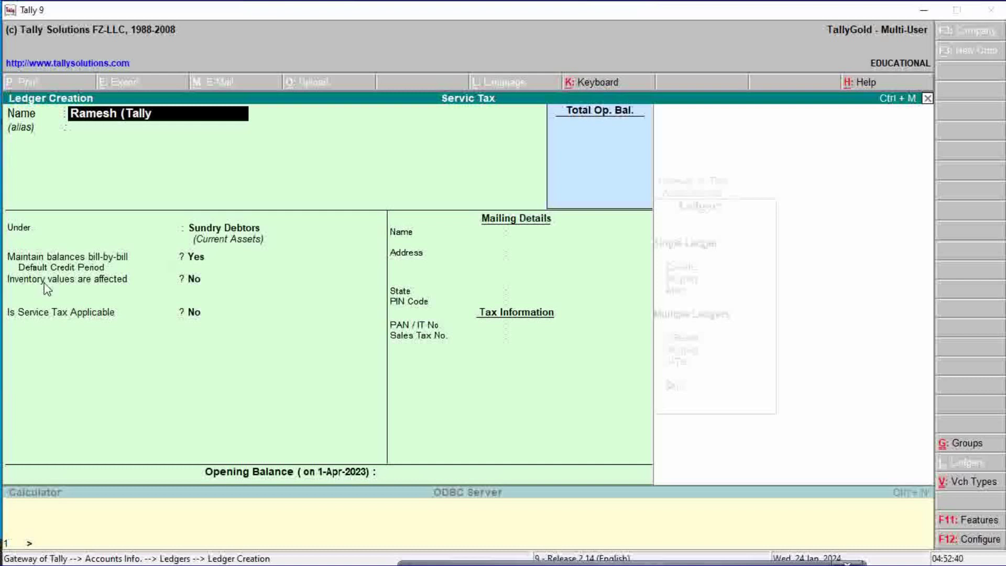
pyautogui.write(')')
pyautogui.press('Return')
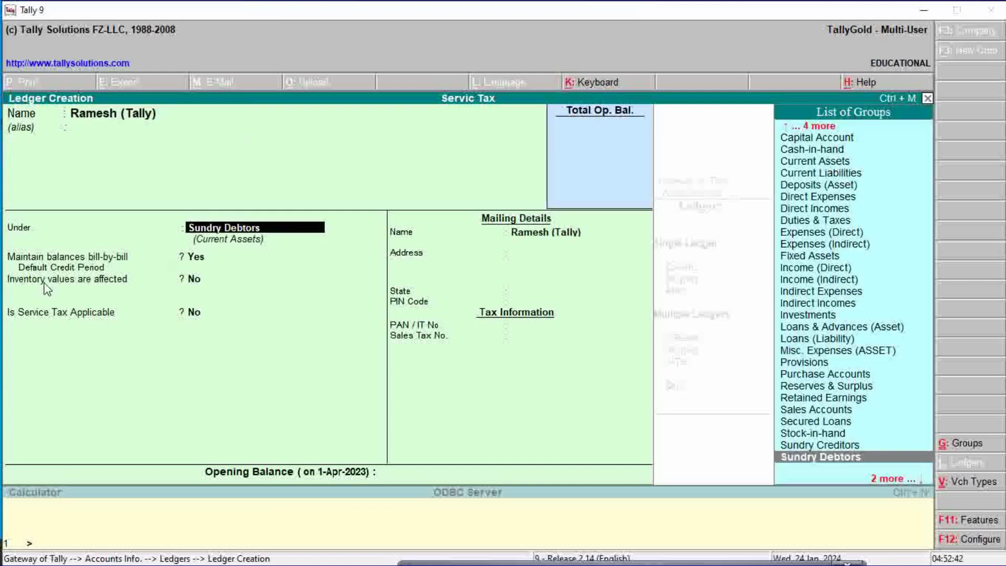
pyautogui.press('Return')
pyautogui.press('Return')
pyautogui.press('Return')
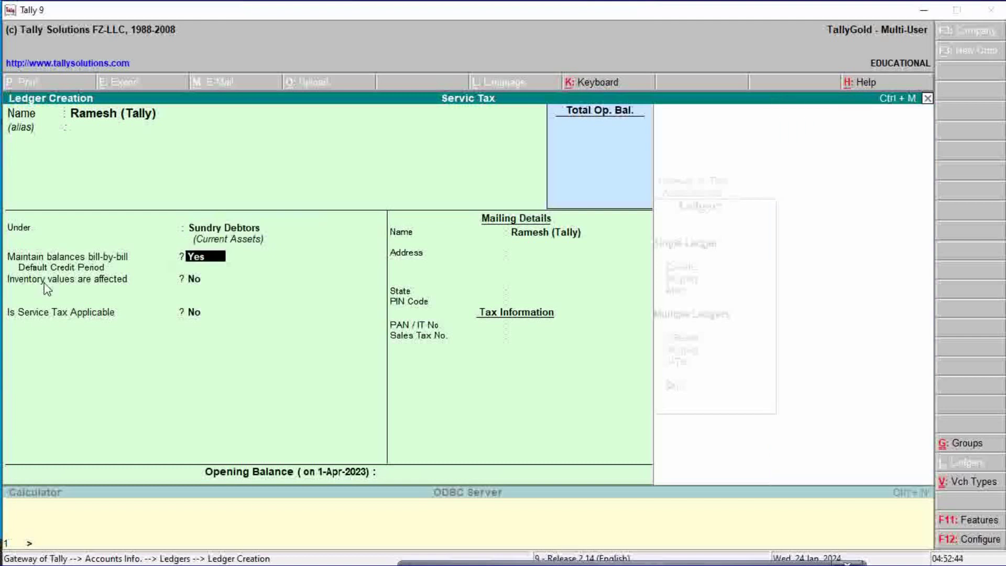
# Set service tax as applicable for the "(Tally)" customer, accept the default exemption and blank mailing details, and save the ledger
pyautogui.write('y')
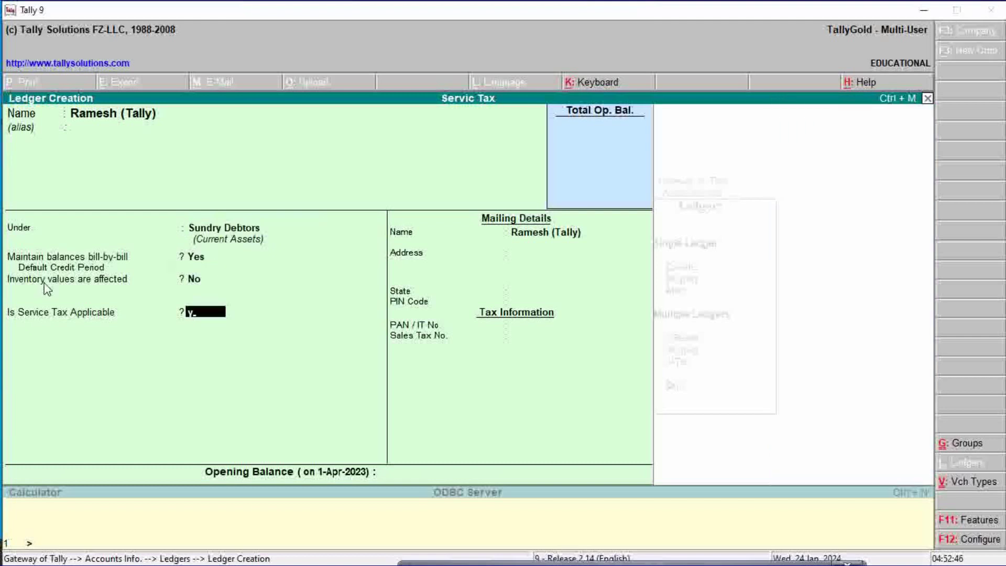
pyautogui.press('Return')
pyautogui.press('Return')
pyautogui.press('Return')
pyautogui.press('Return')
pyautogui.press('Return')
pyautogui.press('Return')
pyautogui.press('Return')
pyautogui.press('Return')
pyautogui.press('Return')
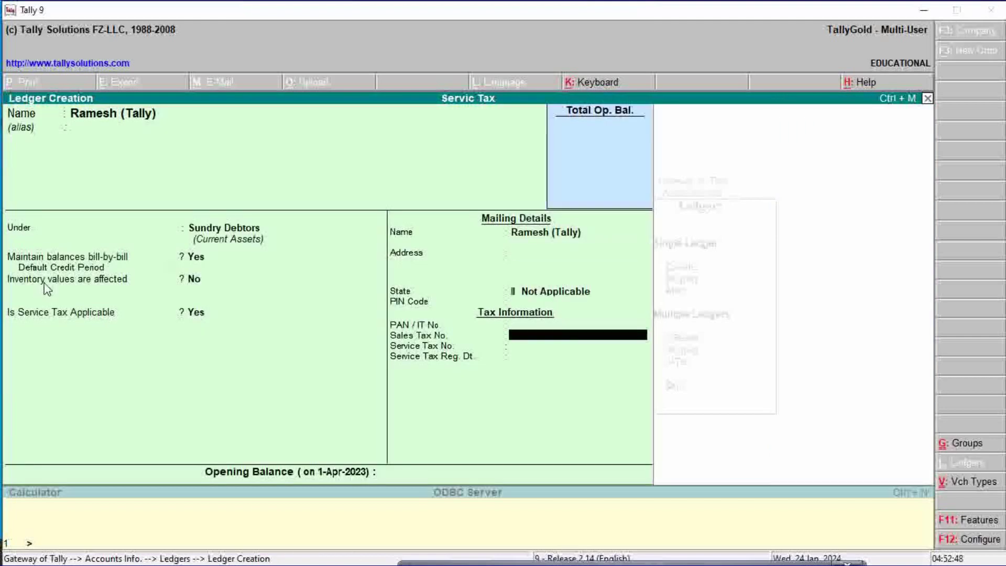
pyautogui.press('Return')
pyautogui.press('Return')
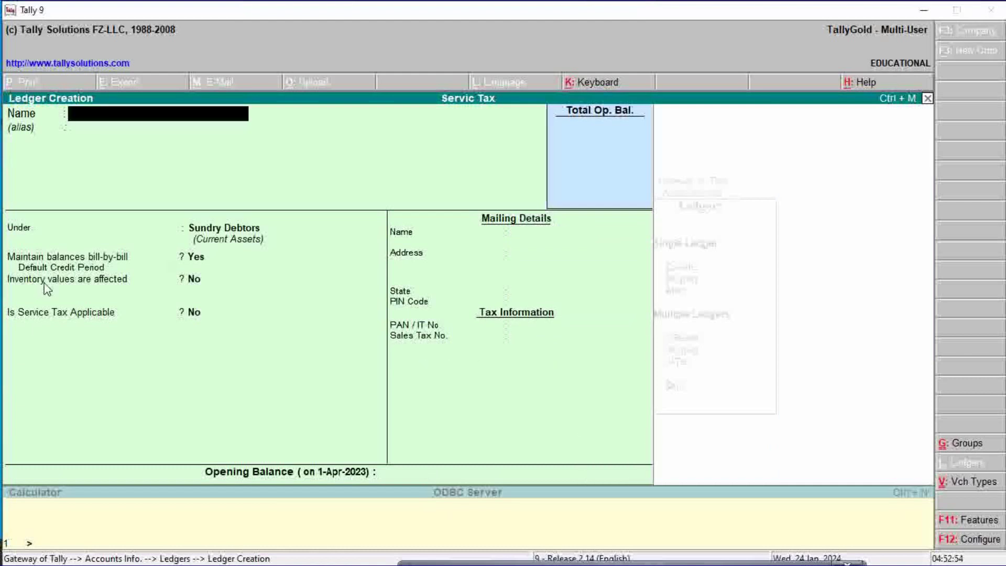
# Start another ledger named "Servic Tax" and place it under Duties & Taxes
pyautogui.write('Ser')
pyautogui.write('vic t')
pyautogui.write('ac')
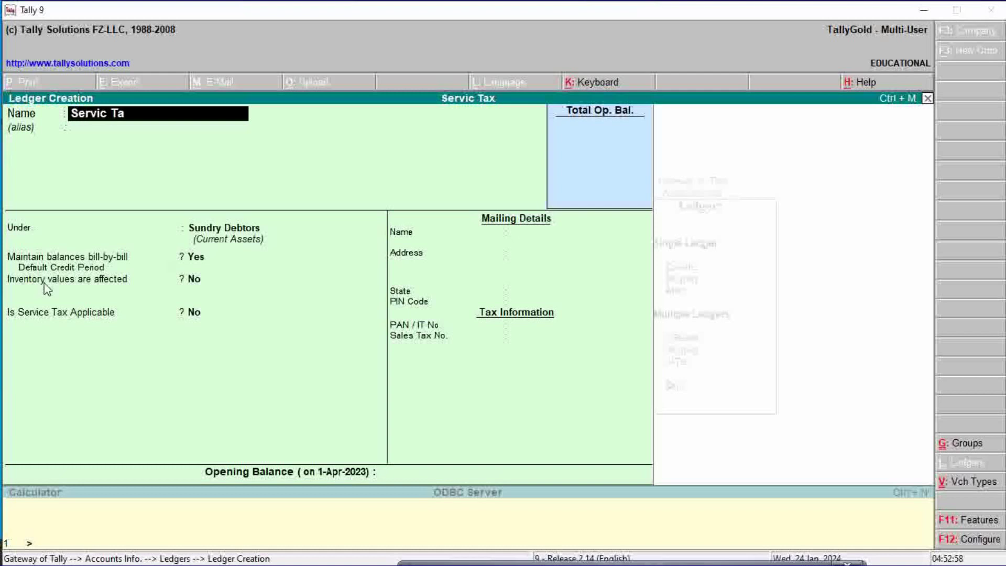
pyautogui.press('BackSpace')
pyautogui.write('x')
pyautogui.press('Return')
pyautogui.press('Return')
pyautogui.write('Du')
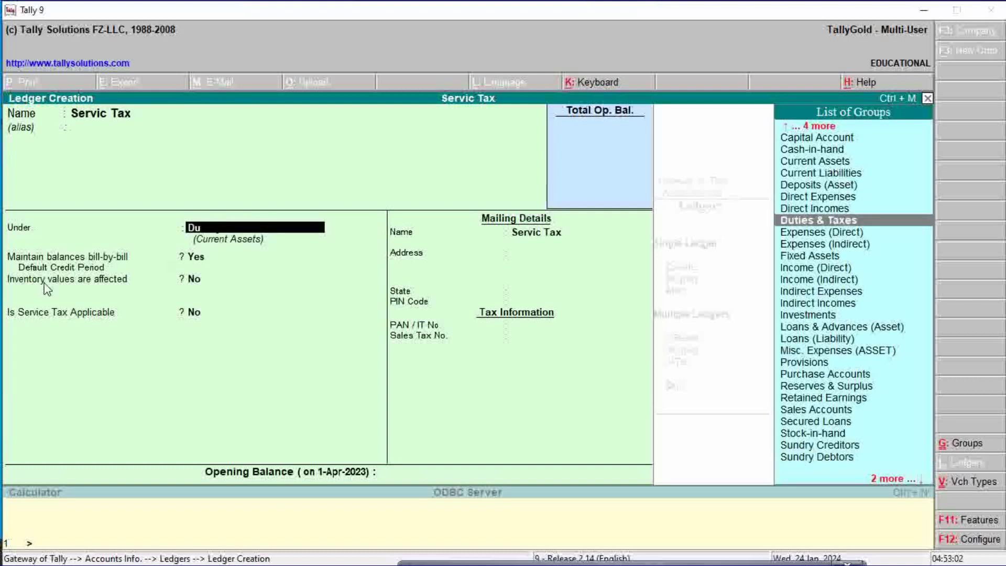
pyautogui.press('Return')
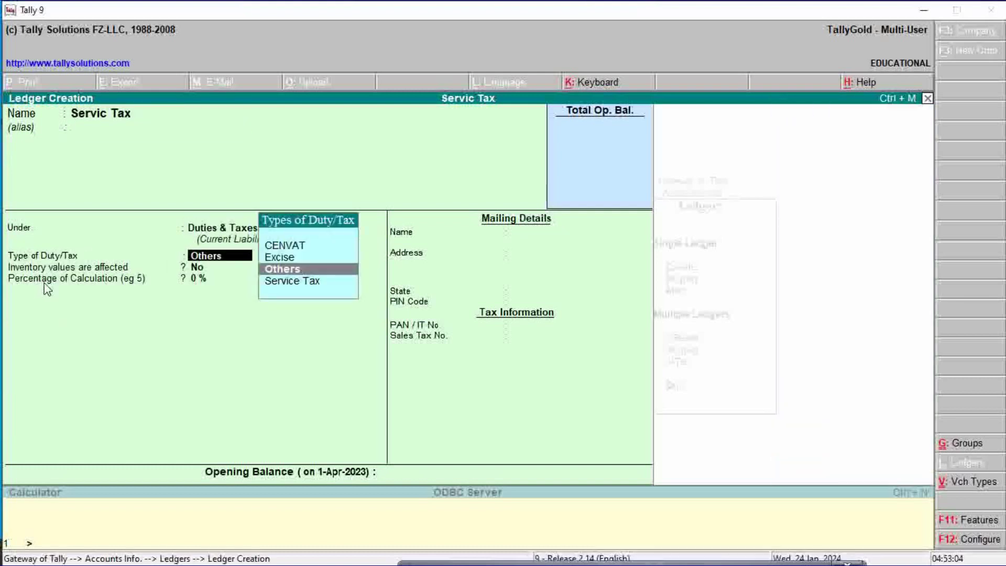
# Set the duty type to Service Tax with category Commercial Training & Coaching, keep inventory values unaffected, and save the ledger
pyautogui.press('Down')
pyautogui.press('Return')
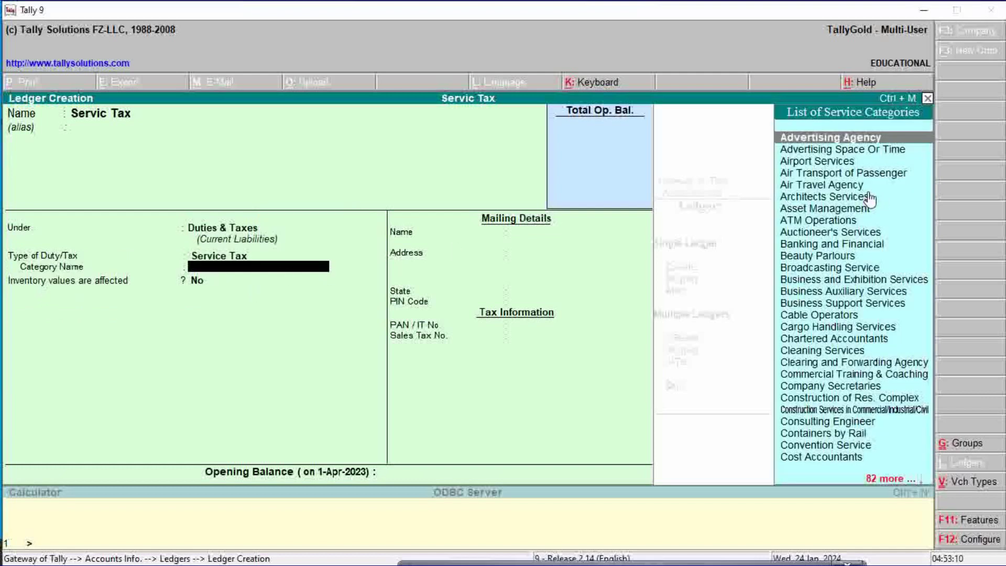
pyautogui.press('Down')
pyautogui.press('Down')
pyautogui.press('Down')
pyautogui.press('Down')
pyautogui.press('Down')
pyautogui.press('Down')
pyautogui.press('Down')
pyautogui.press('Down')
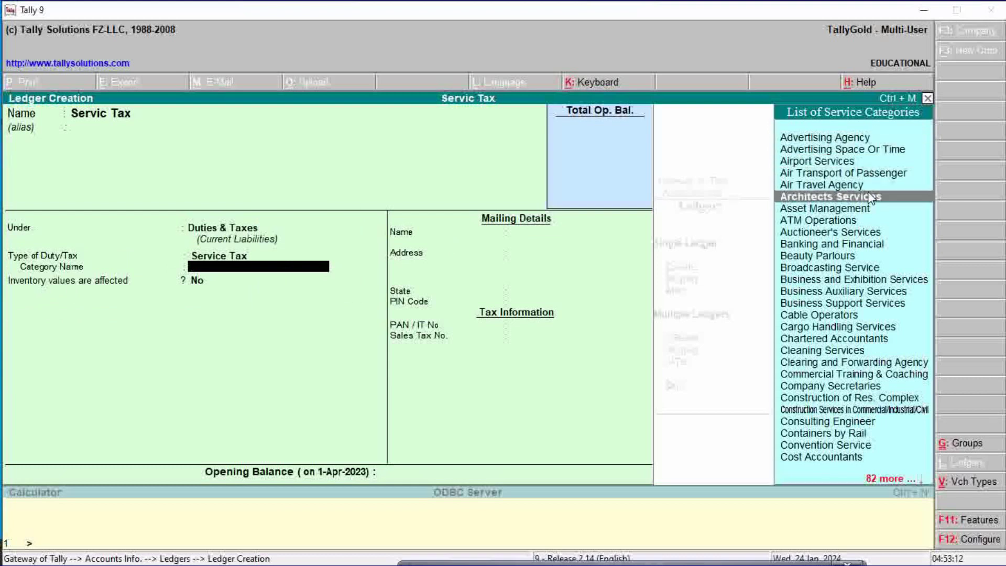
pyautogui.press('Down')
pyautogui.press('Down')
pyautogui.press('Down')
pyautogui.press('Down')
pyautogui.press('Down')
pyautogui.press('Down')
pyautogui.press('Down')
pyautogui.press('Down')
pyautogui.press('Down')
pyautogui.press('Down')
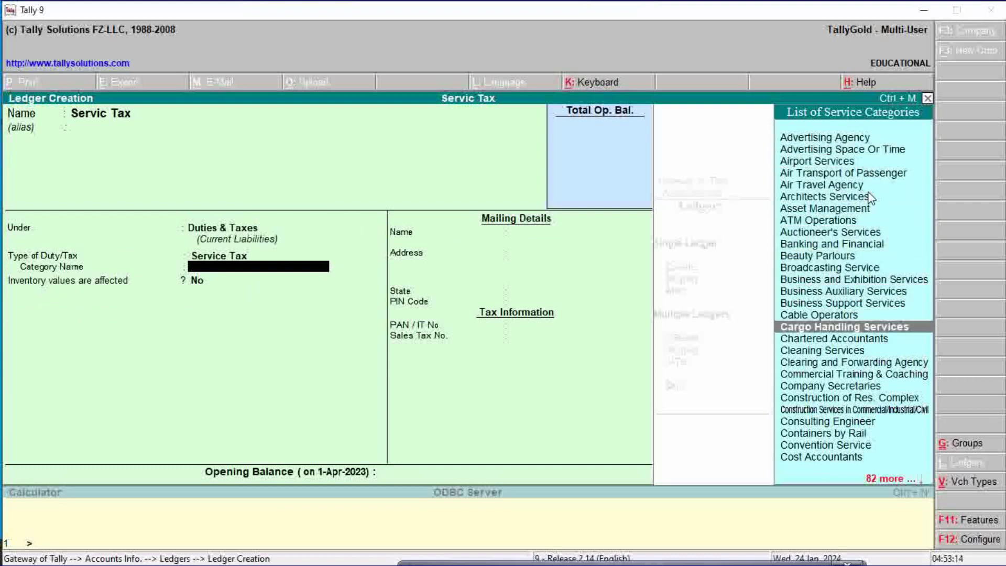
pyautogui.press('Down')
pyautogui.press('Down')
pyautogui.press('Down')
pyautogui.press('Down')
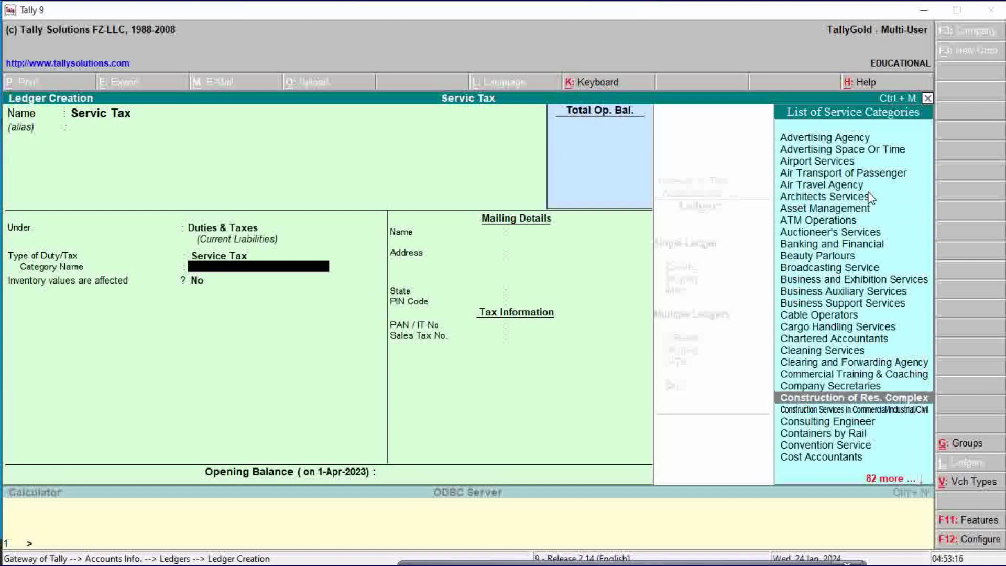
pyautogui.press('Up')
pyautogui.press('Up')
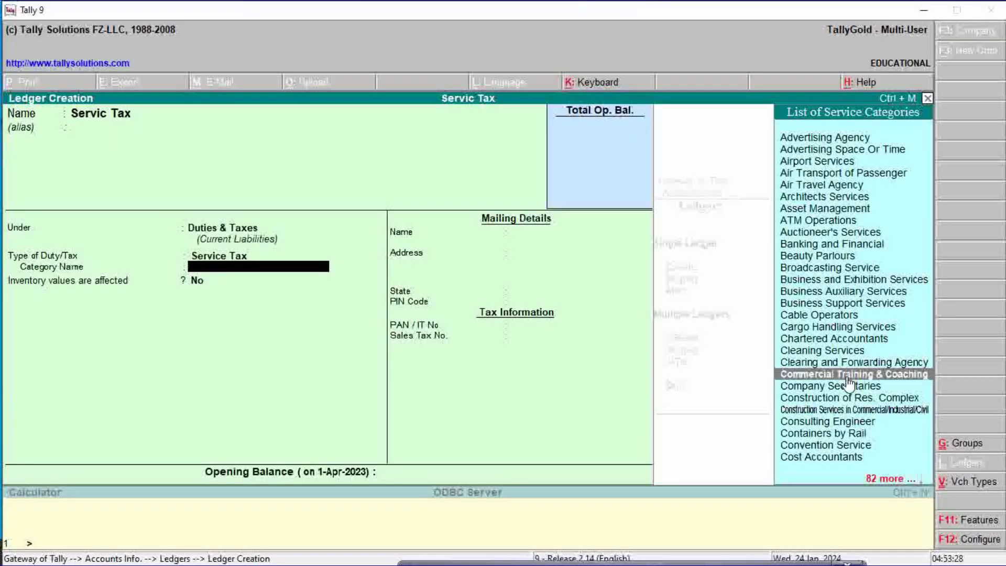
pyautogui.click(847, 377)
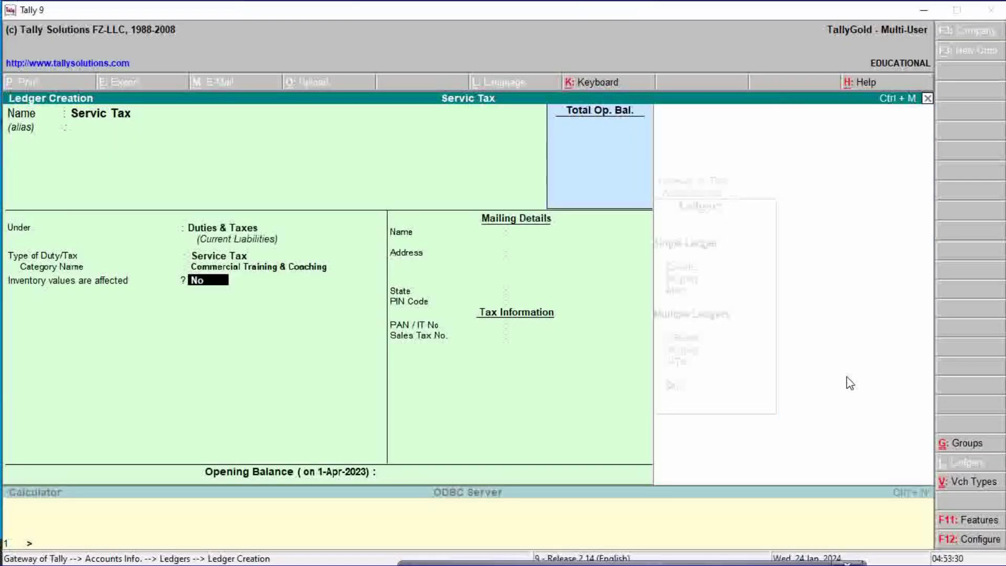
pyautogui.press('Return')
pyautogui.press('Return')
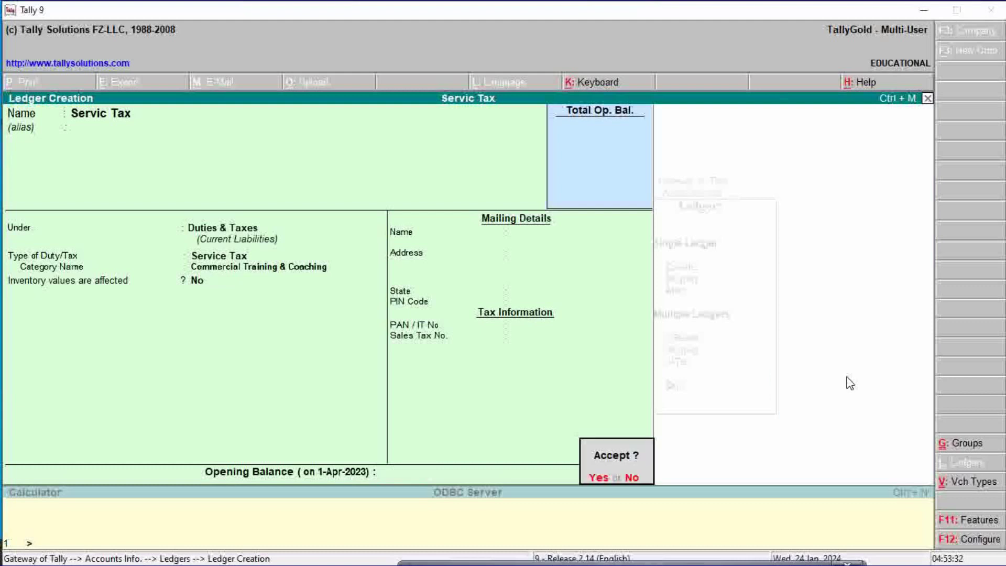
pyautogui.press('Return')
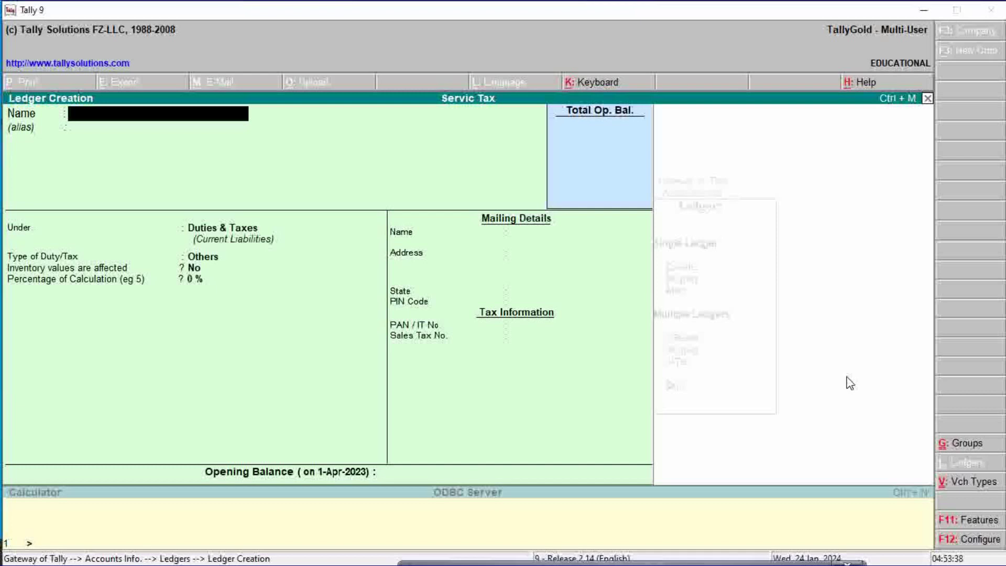
# Create a ledger named "Sbi Bank" under Bank Accounts, keeping the default reconciliation date and mailing details and a blank opening balance
pyautogui.write('Sbi Bank')
pyautogui.press('Return')
pyautogui.press('Return')
pyautogui.write('Ba')
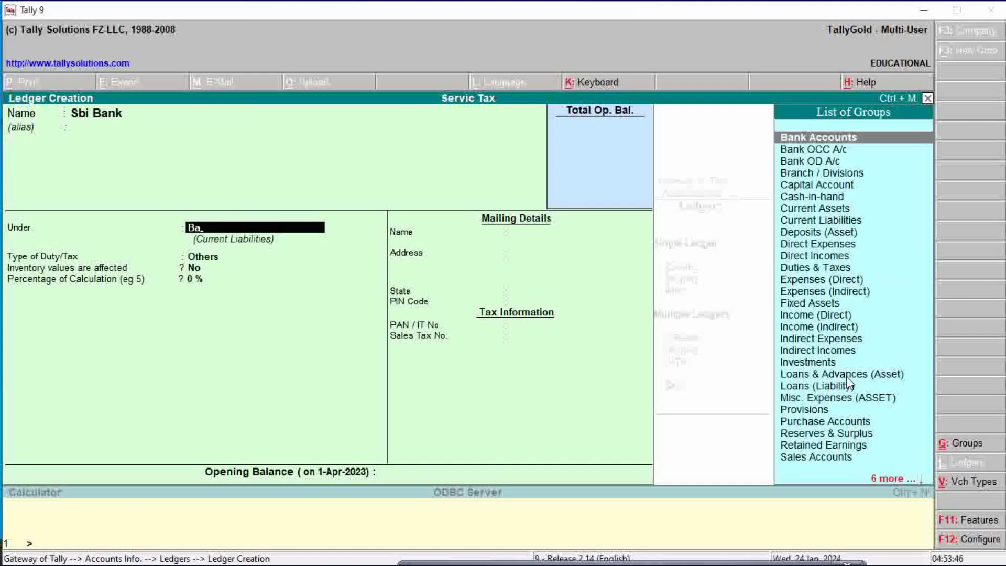
pyautogui.press('Return')
pyautogui.press('Return')
pyautogui.press('Return')
pyautogui.press('Return')
pyautogui.press('Return')
pyautogui.press('Return')
pyautogui.press('Return')
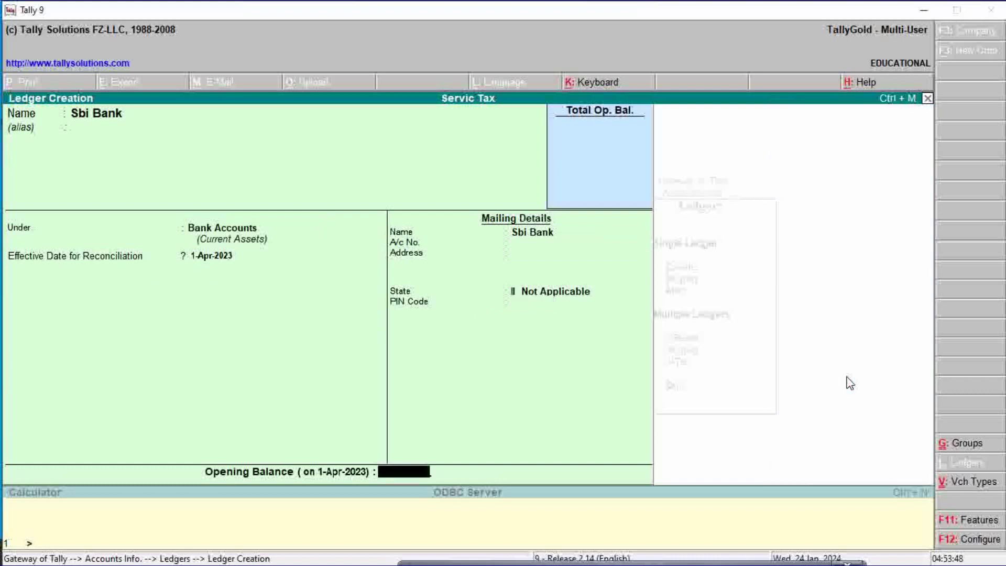
pyautogui.press('Return')
pyautogui.press('Return')
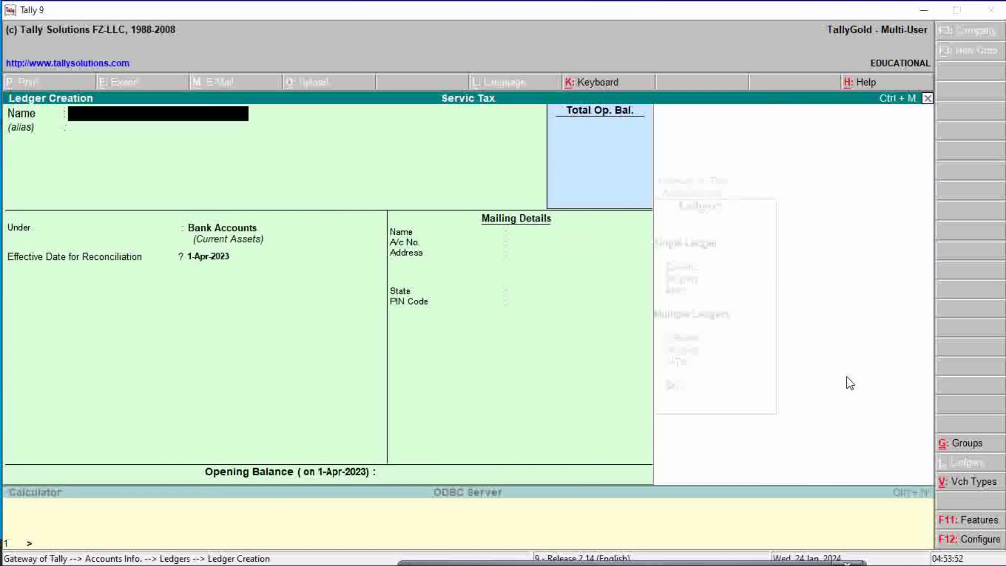
# Leave ledger creation and start a new sales voucher in the accounting vouchers
pyautogui.press('Escape')
pyautogui.press('y')
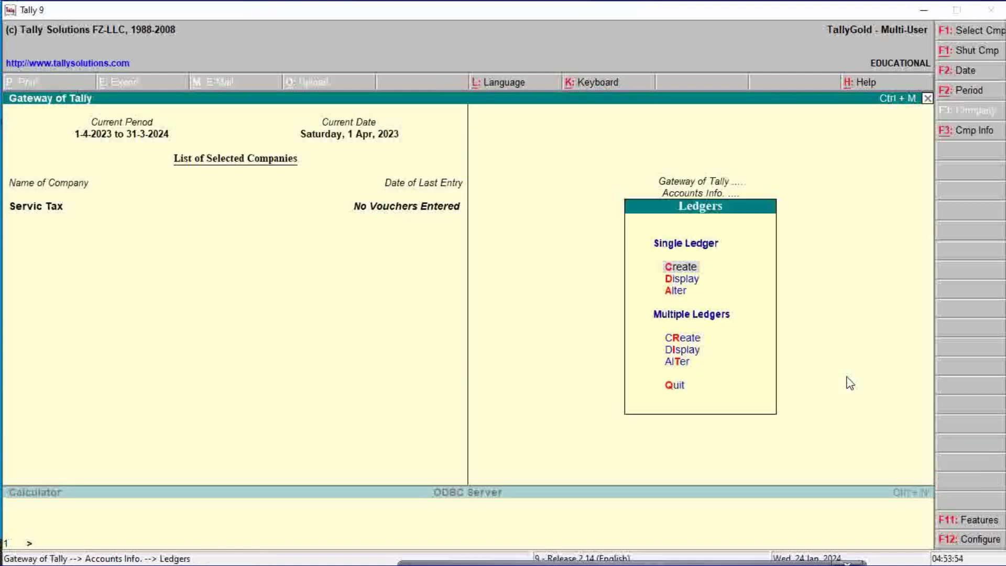
pyautogui.press('Escape')
pyautogui.press('Escape')
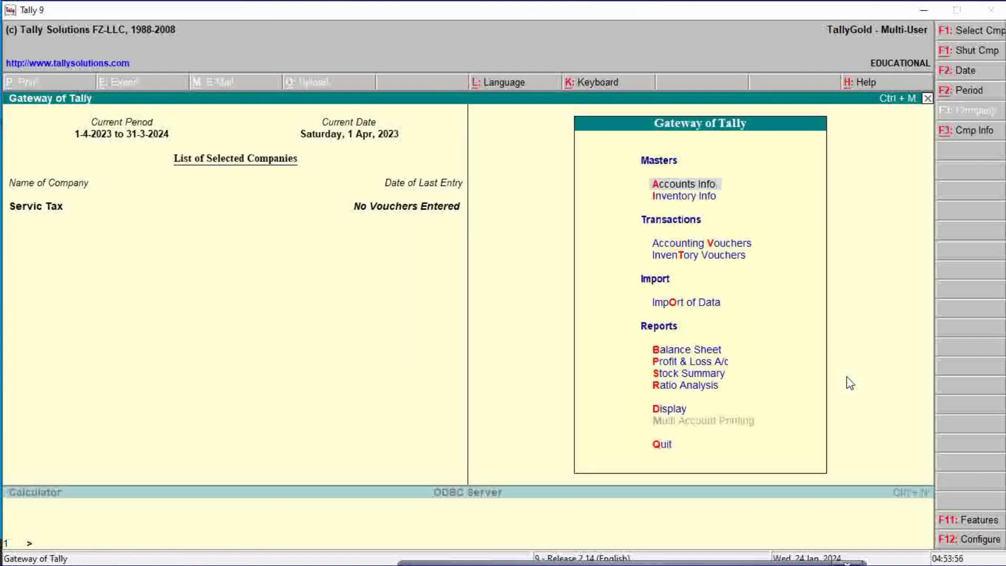
pyautogui.press('Down')
pyautogui.press('Down')
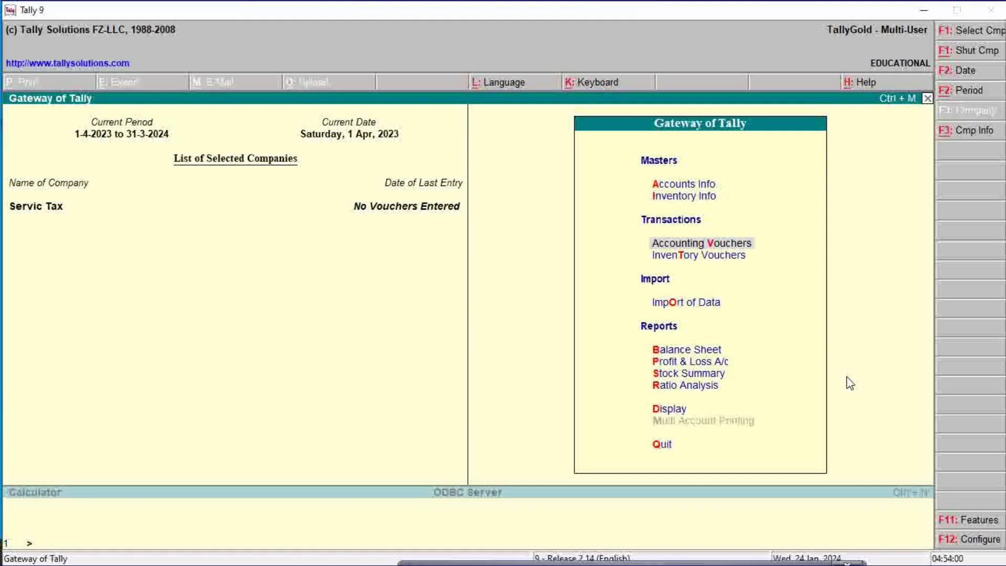
pyautogui.press('Return')
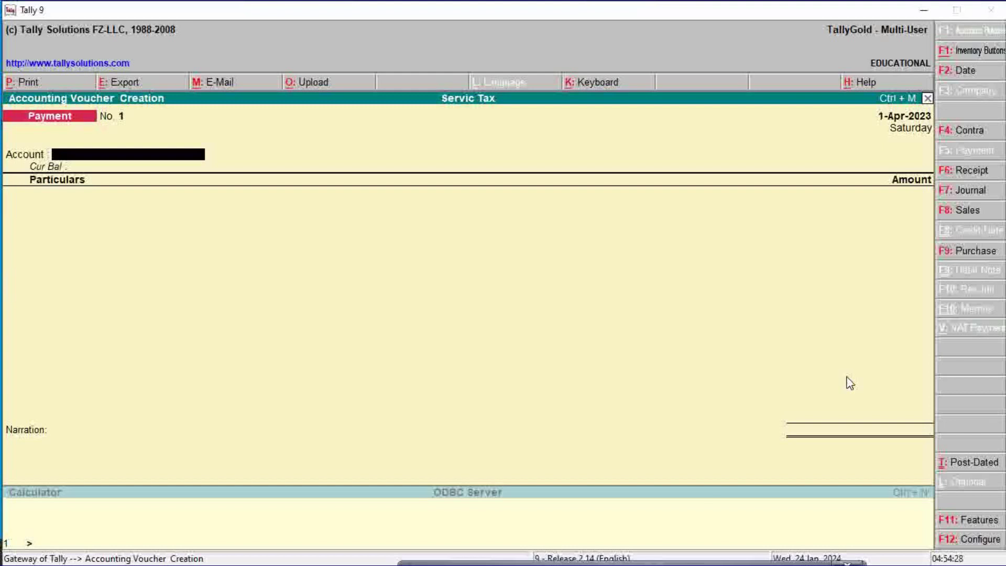
pyautogui.press('F8')
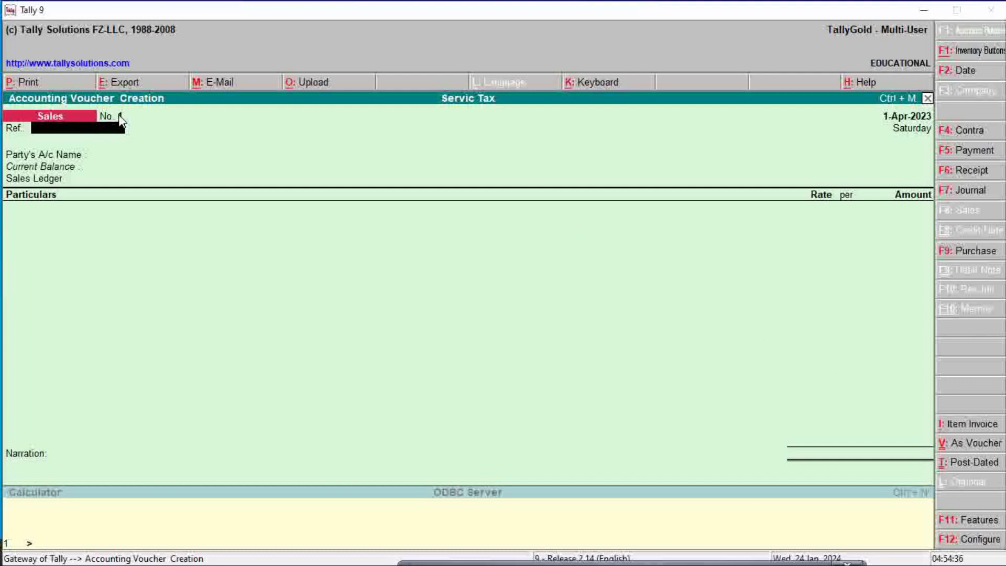
# Give the sales voucher reference 1 and choose the "(Tally)" customer as the party, keeping the default party details
pyautogui.write('1')
pyautogui.press('Return')
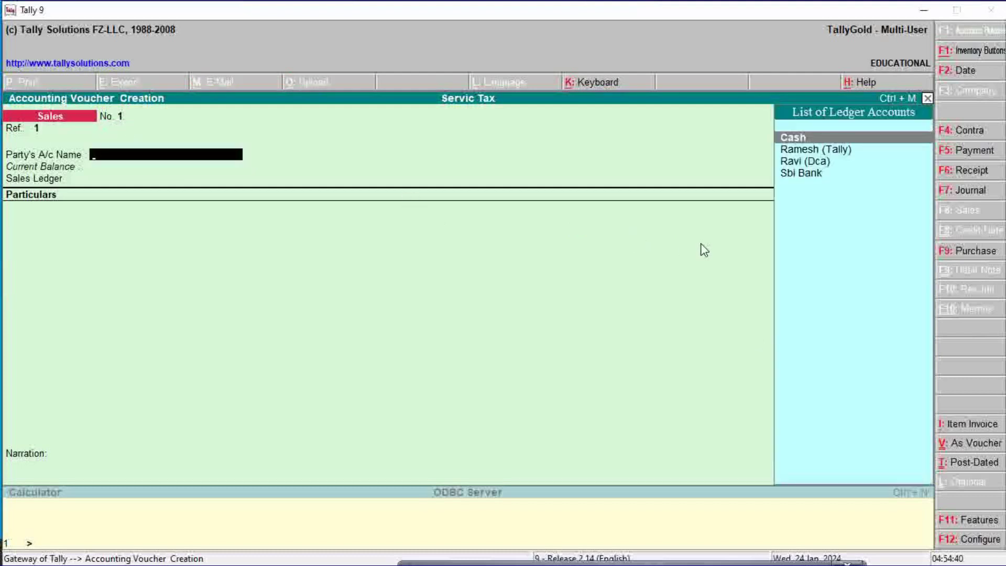
pyautogui.click(820, 153)
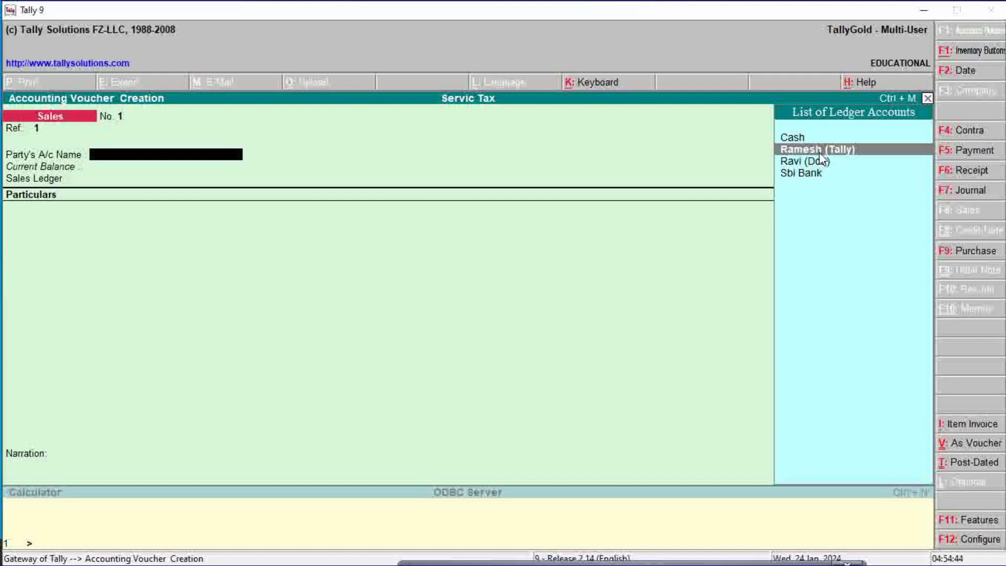
pyautogui.click(819, 151)
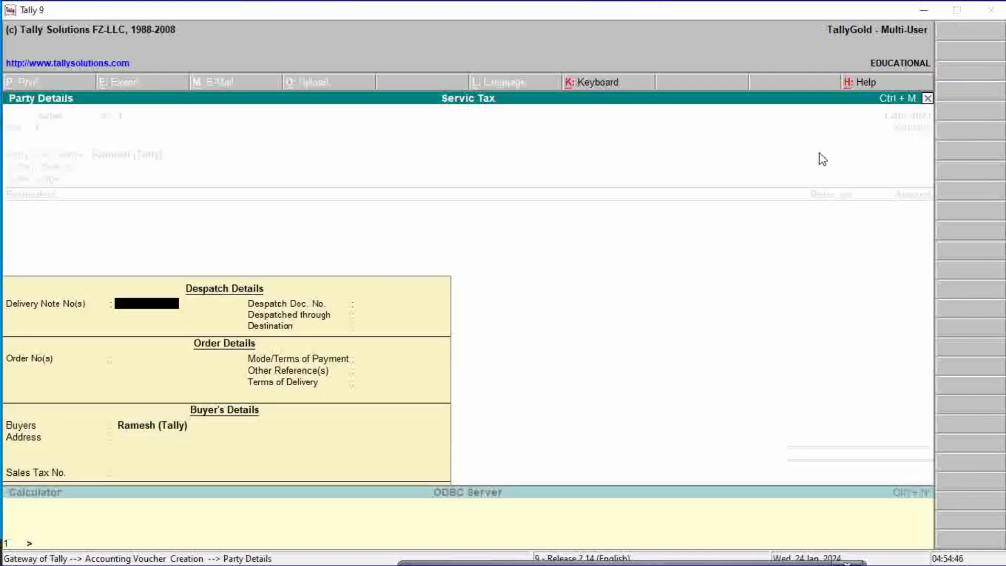
pyautogui.press('Return')
pyautogui.press('Return')
pyautogui.press('Return')
pyautogui.press('Return')
pyautogui.press('Return')
pyautogui.press('Return')
pyautogui.press('Return')
pyautogui.press('Return')
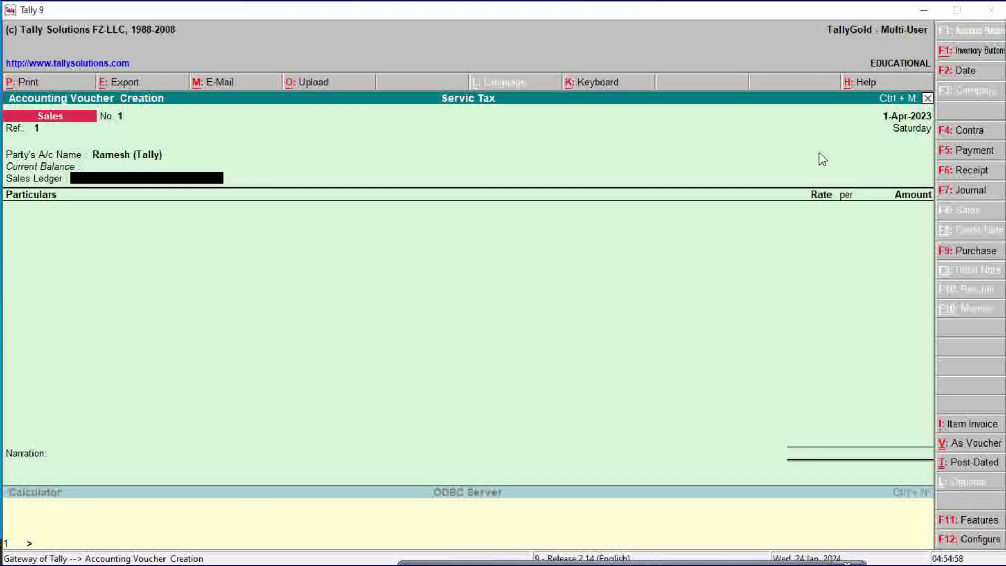
# Create a new sales ledger from the voucher, named "Computer Training", under Sales Accounts with inventory values affected
pyautogui.hotkey('alt', 'c')
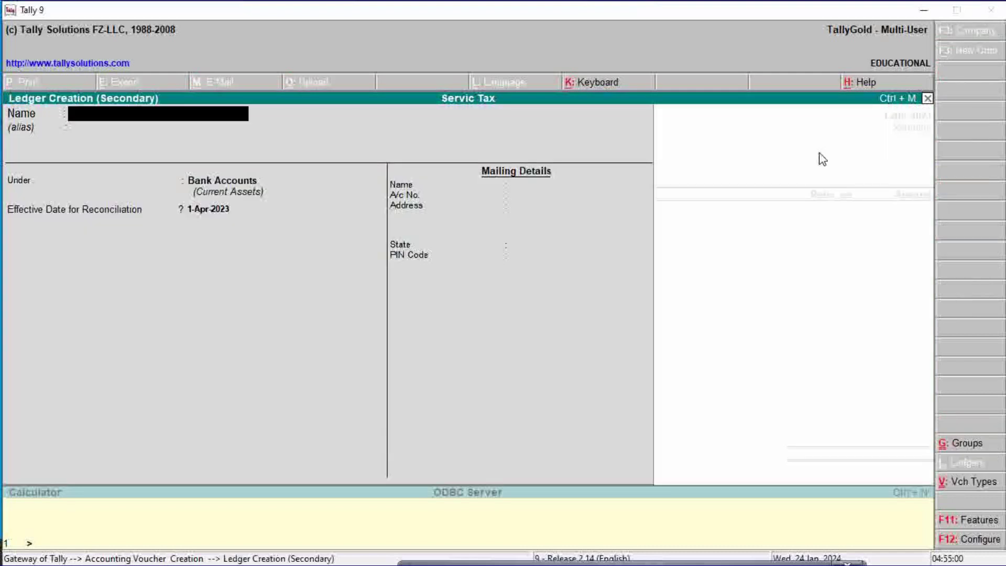
pyautogui.write('Computer Trainin')
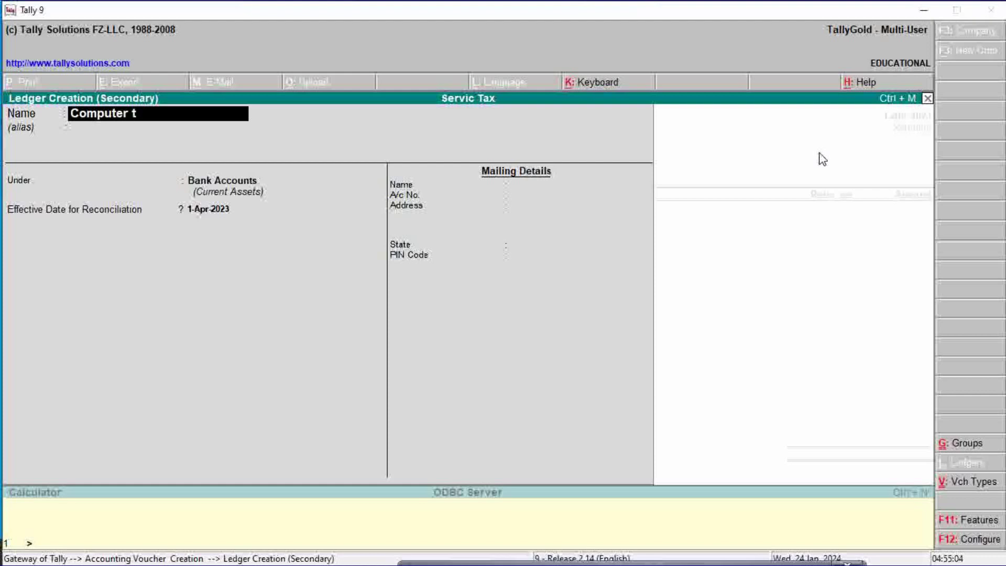
pyautogui.write('g')
pyautogui.press('Return')
pyautogui.press('Return')
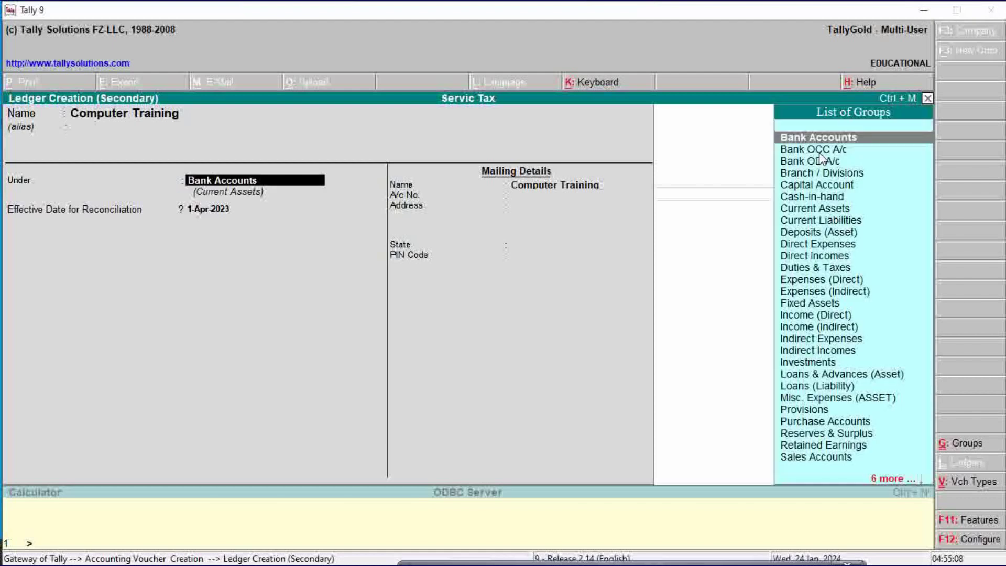
pyautogui.write('Sa')
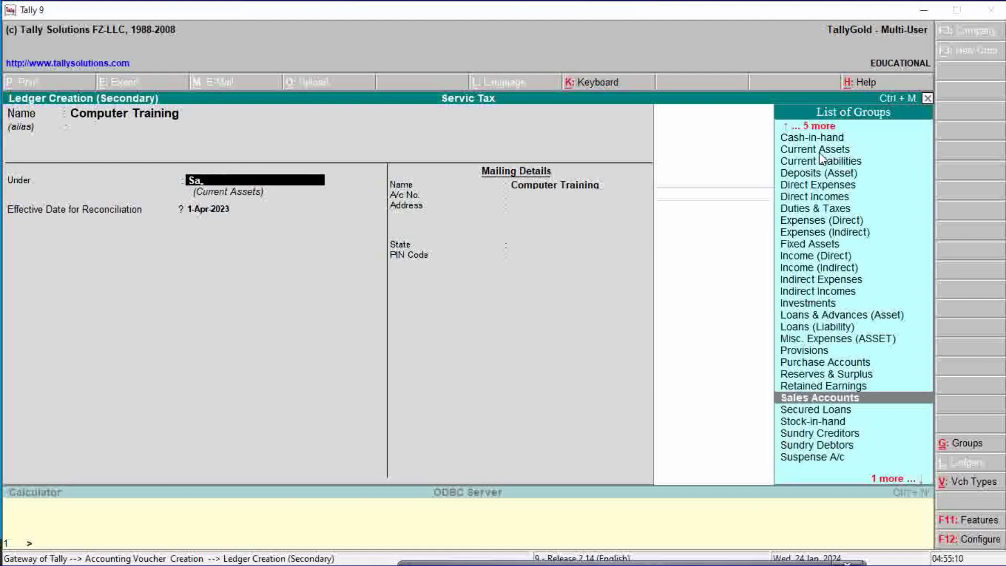
pyautogui.press('Return')
pyautogui.press('Return')
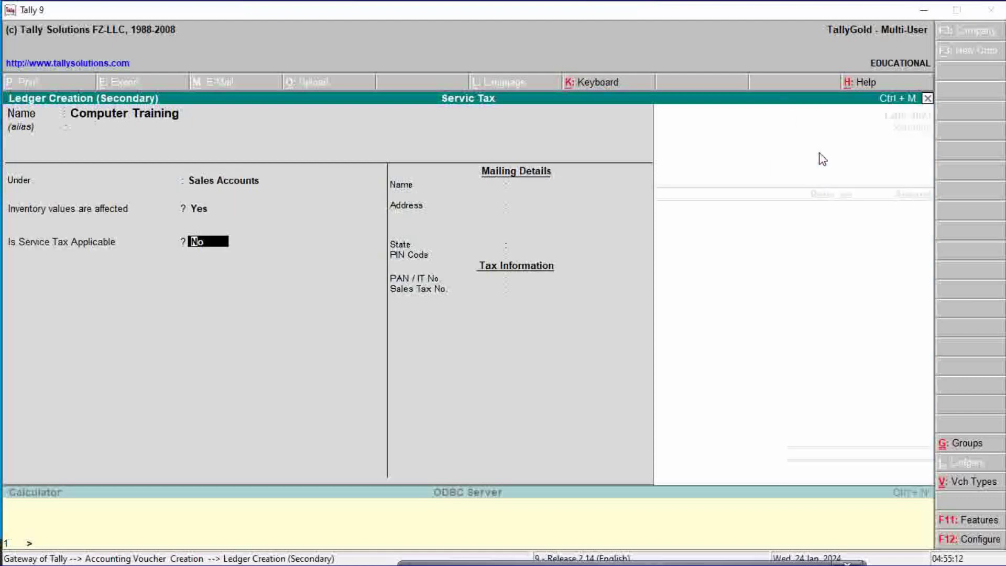
# Make service tax applicable to Computer Training with category Commercial Training & Coaching, and save it as the voucher's sales ledger
pyautogui.press('y')
pyautogui.press('Return')
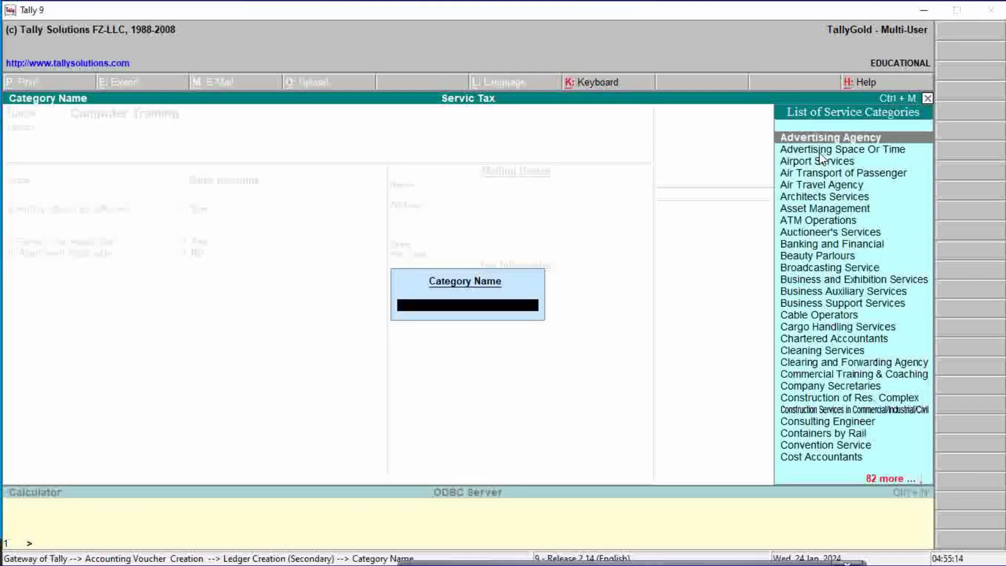
pyautogui.press('Down')
pyautogui.press('Down')
pyautogui.press('Down')
pyautogui.press('Down')
pyautogui.press('Down')
pyautogui.press('Down')
pyautogui.press('Down')
pyautogui.press('Down')
pyautogui.press('Down')
pyautogui.press('Down')
pyautogui.press('Down')
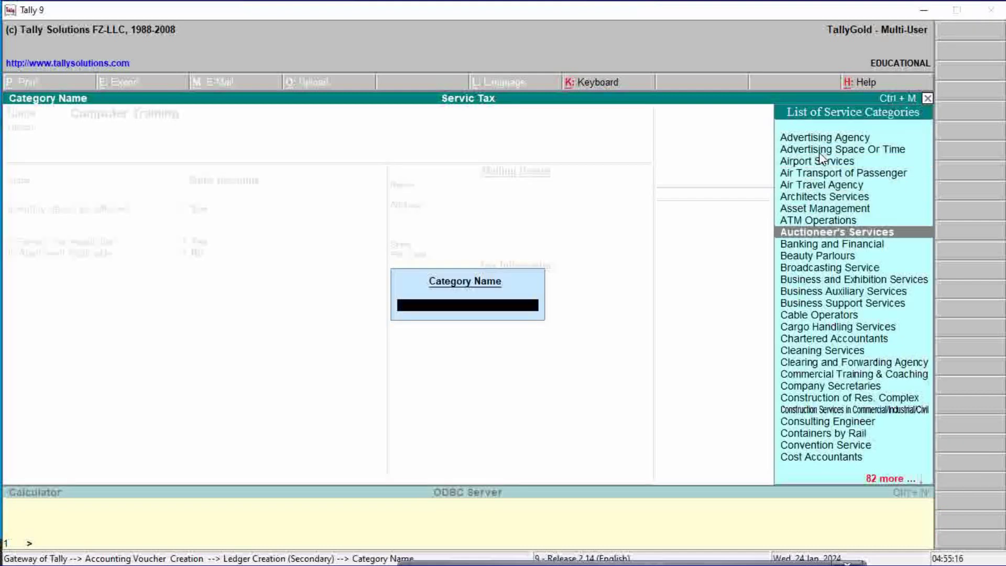
pyautogui.press('Down')
pyautogui.press('Down')
pyautogui.press('Down')
pyautogui.press('Down')
pyautogui.press('Down')
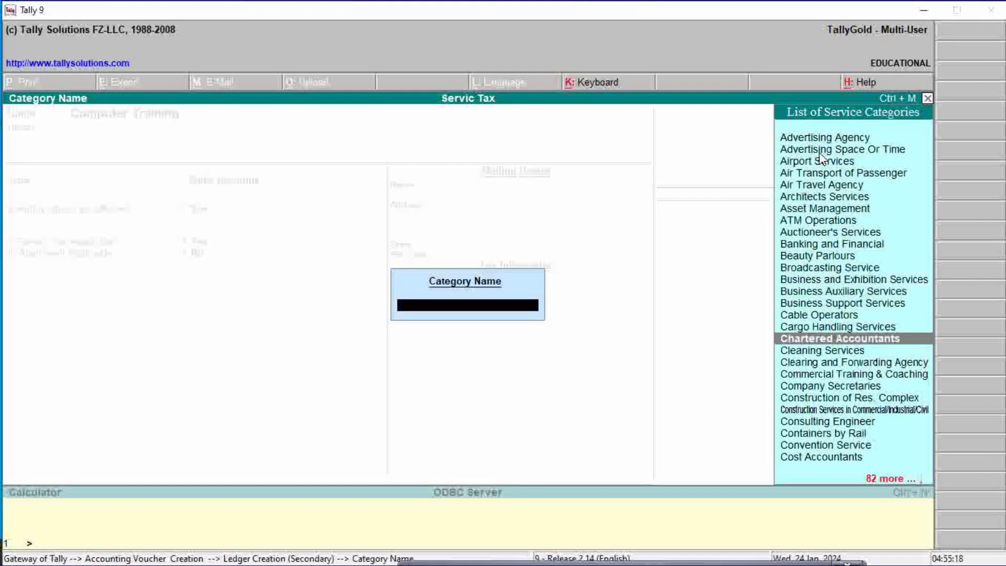
pyautogui.press('Up')
pyautogui.press('Down')
pyautogui.press('Down')
pyautogui.press('Down')
pyautogui.press('Down')
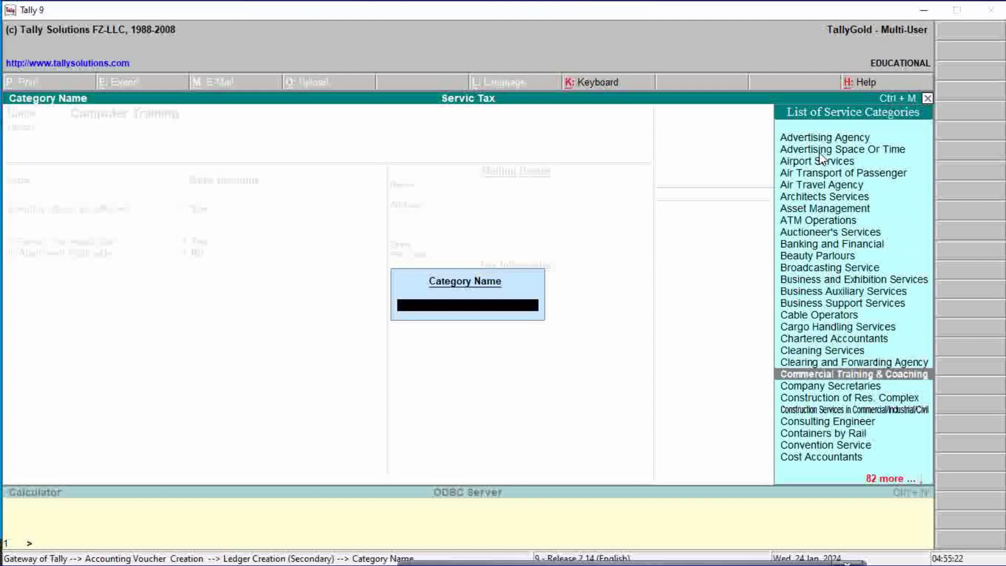
pyautogui.press('Return')
pyautogui.press('Return')
pyautogui.press('Return')
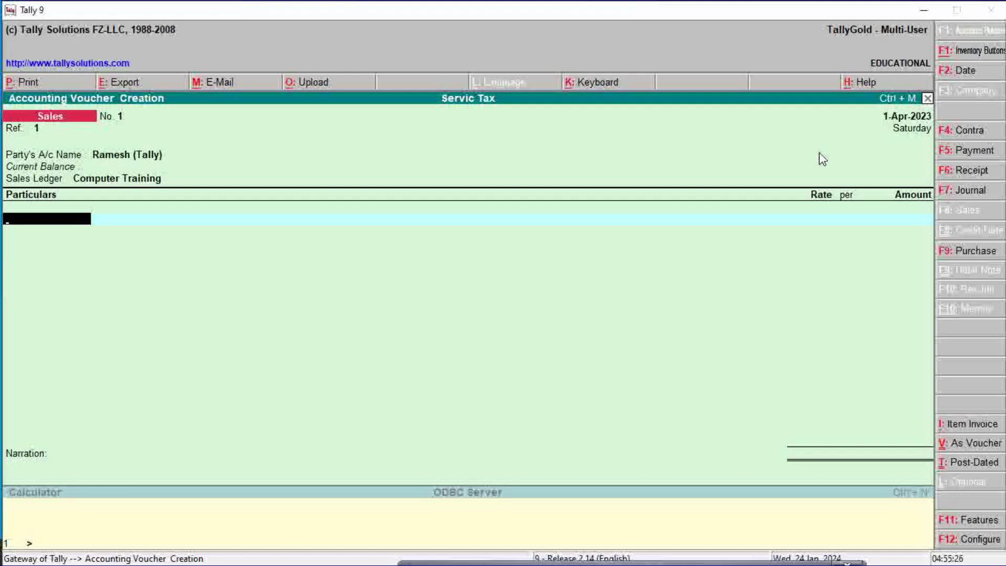
# Add the Computer Training ledger as the first line of the sales voucher with an amount of 6000
pyautogui.write('Co')
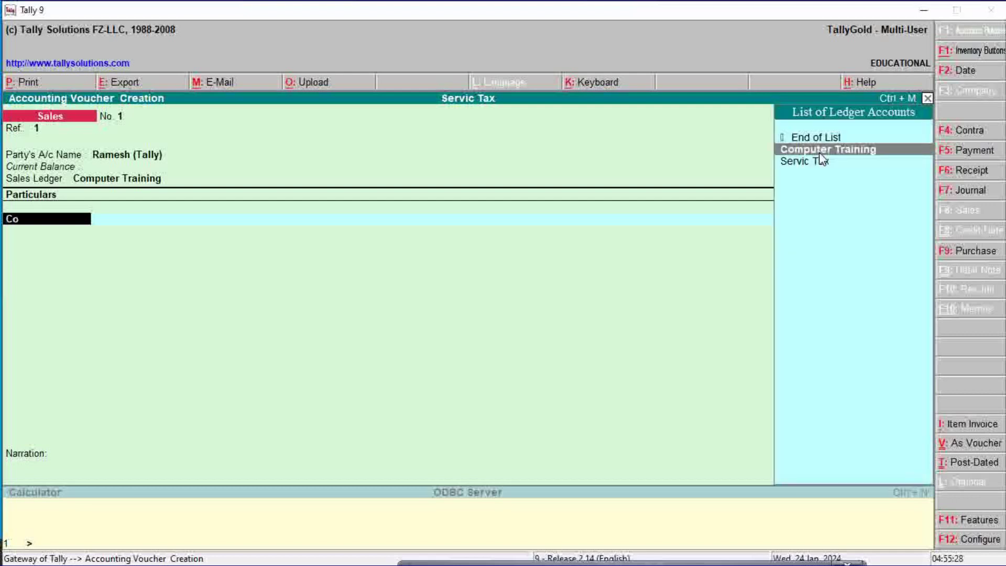
pyautogui.press('Return')
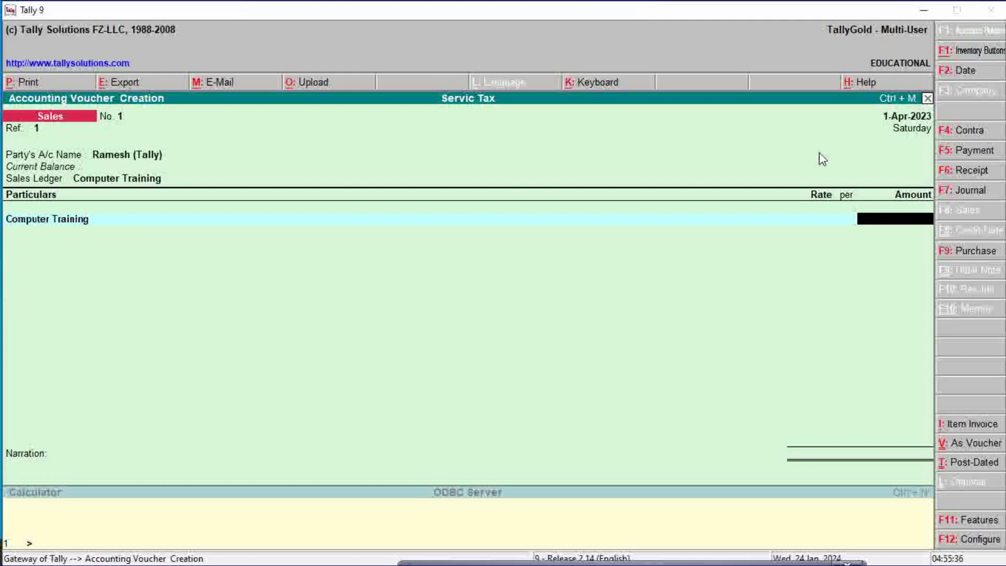
pyautogui.write('6000')
pyautogui.press('Return')
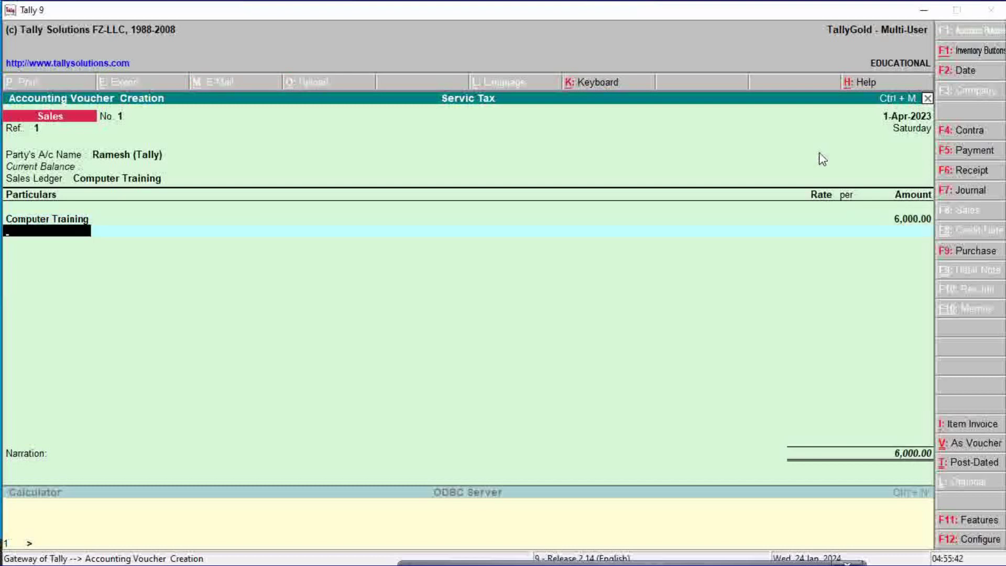
# Add the Servic Tax ledger below Computer Training, keeping the default service tax computation details
pyautogui.write('S')
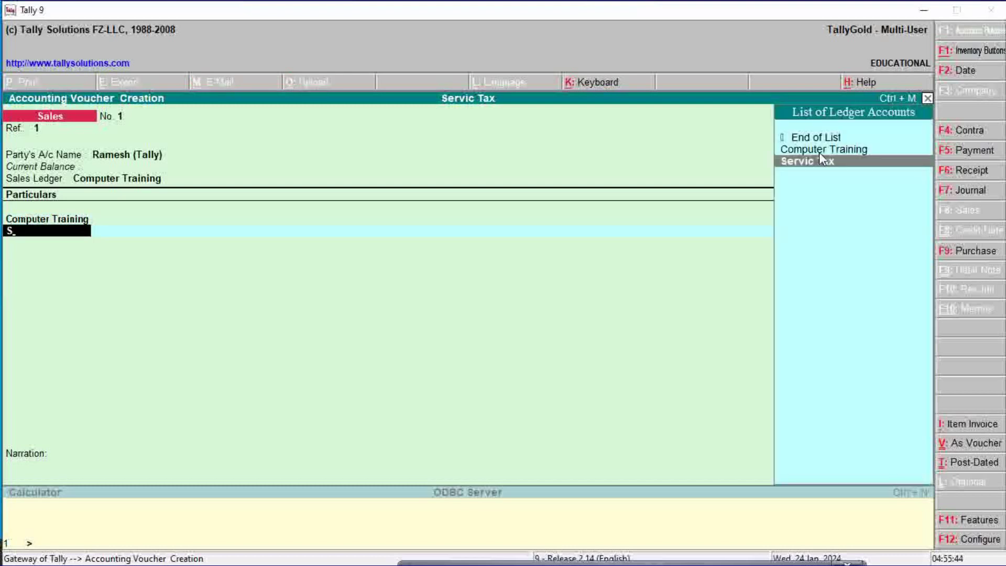
pyautogui.press('Return')
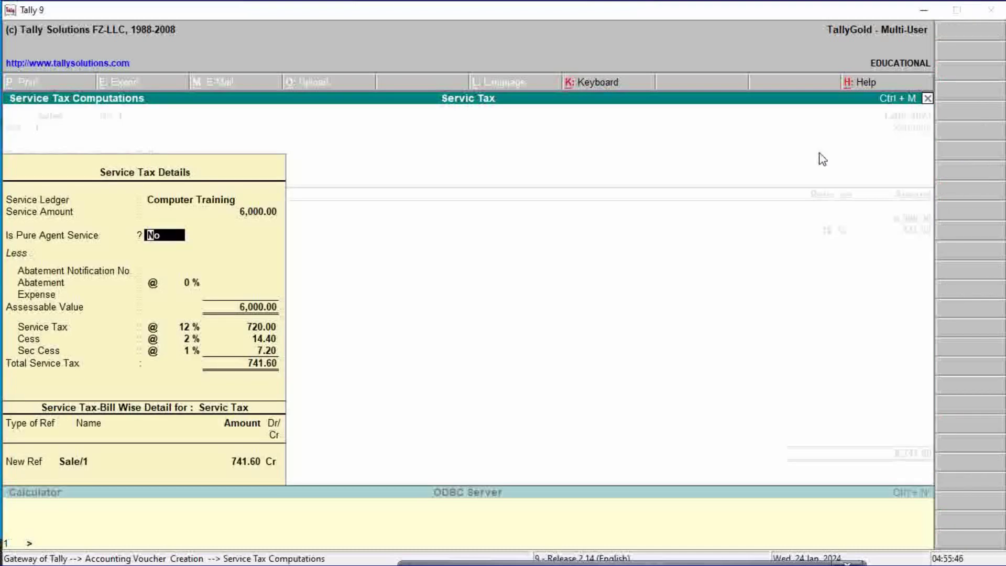
pyautogui.press('Return')
pyautogui.press('Return')
pyautogui.press('Return')
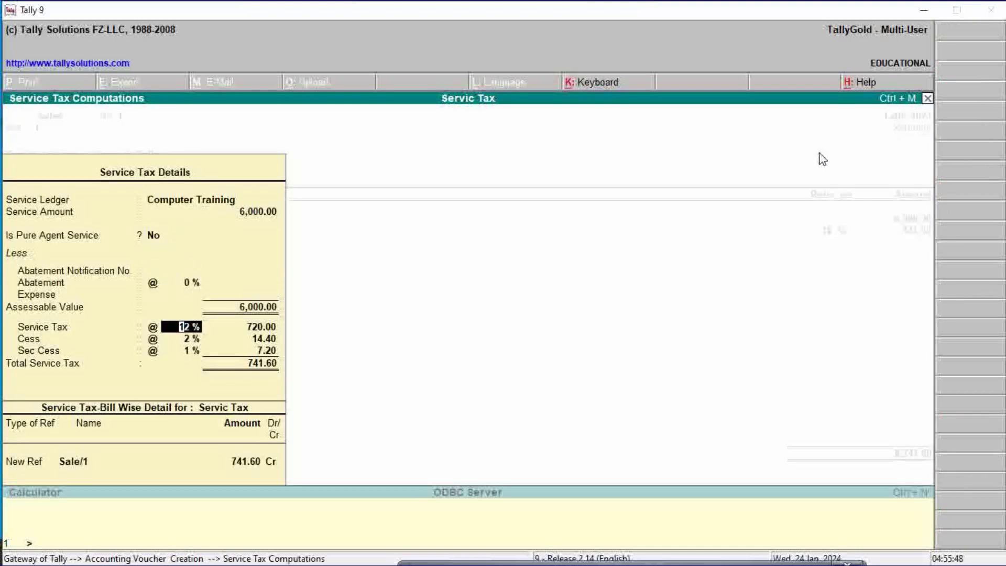
pyautogui.press('Return')
pyautogui.press('Return')
pyautogui.press('Return')
pyautogui.press('Return')
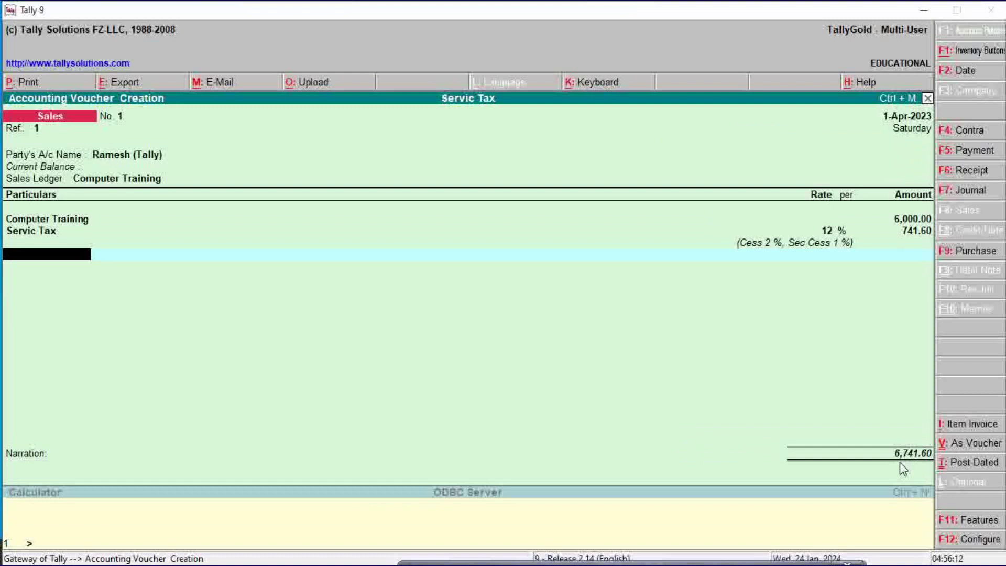
# End the voucher's ledger lines, set the party's bill-wise adjustment to On Account, and save the sales voucher
pyautogui.press('Return')
pyautogui.press('Return')
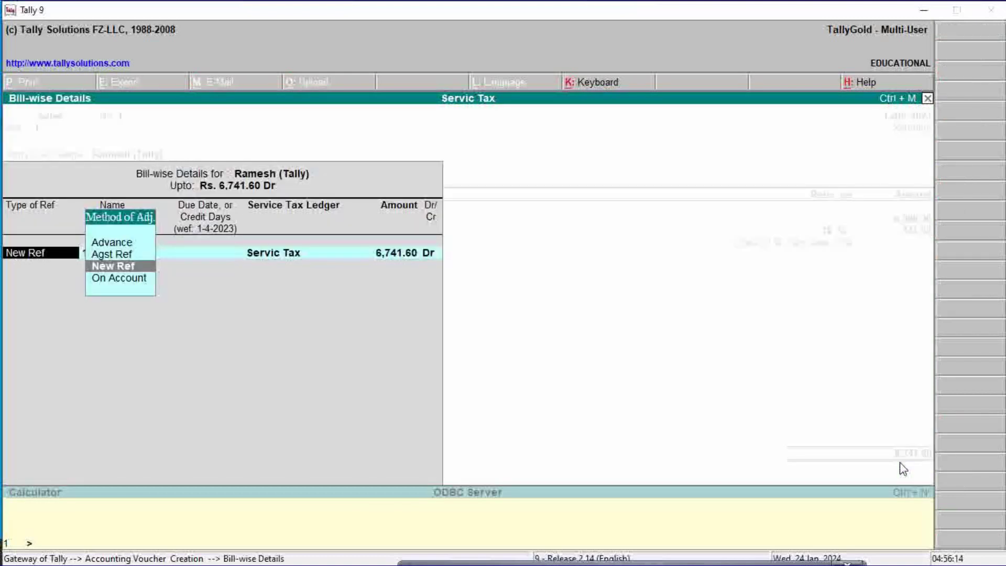
pyautogui.press('Down')
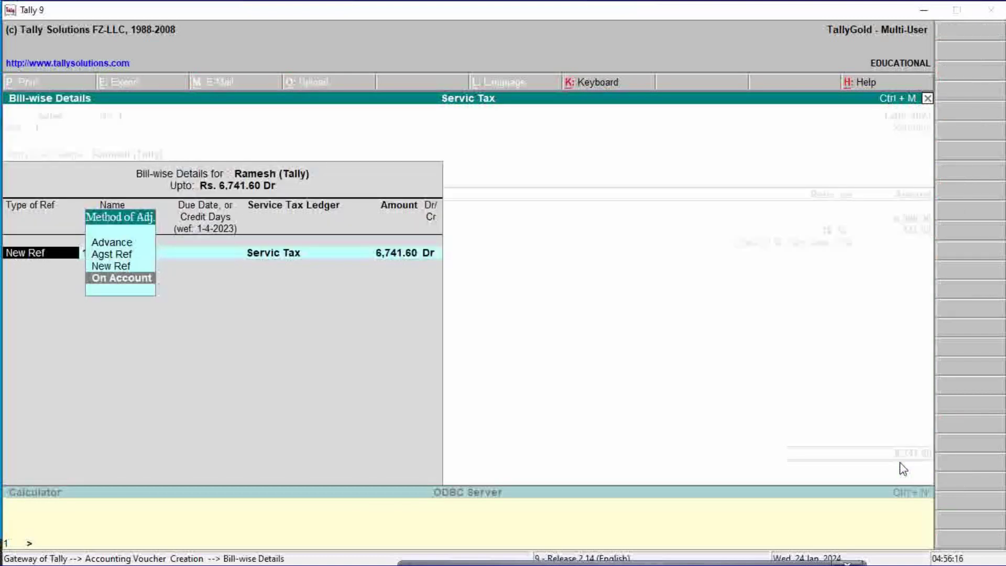
pyautogui.press('Return')
pyautogui.press('Return')
pyautogui.press('Return')
pyautogui.press('Escape')
pyautogui.hotkey('ctrl', 'a')
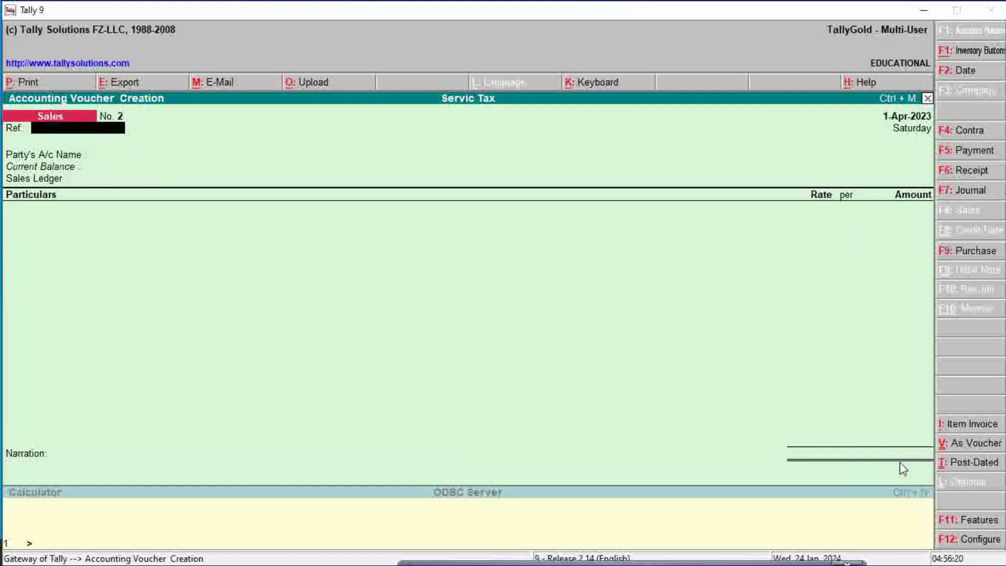
# Leave the second sales voucher's reference blank and choose the "(Dca)" customer as the party, keeping the default party details
pyautogui.press('Return')
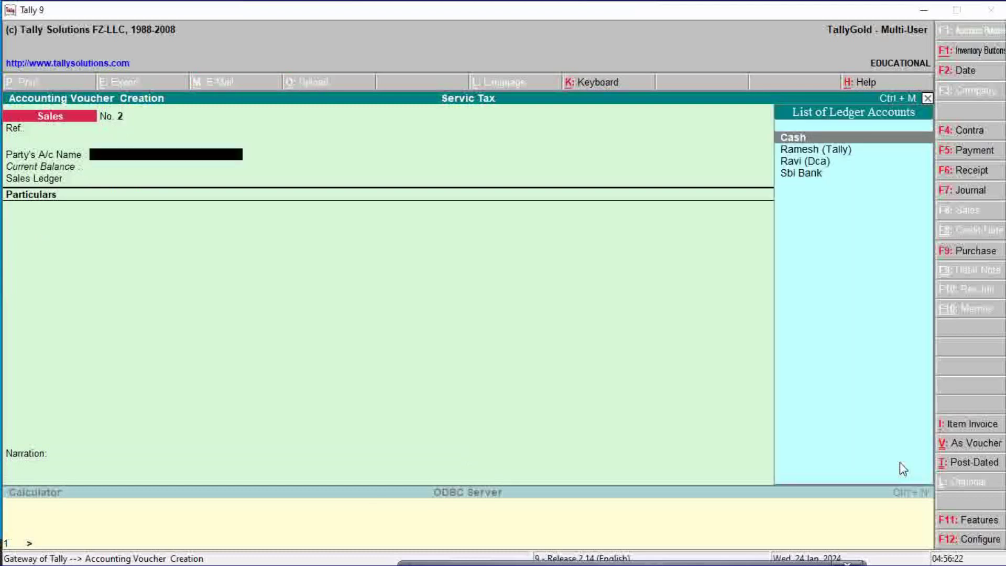
pyautogui.press('Down')
pyautogui.press('Down')
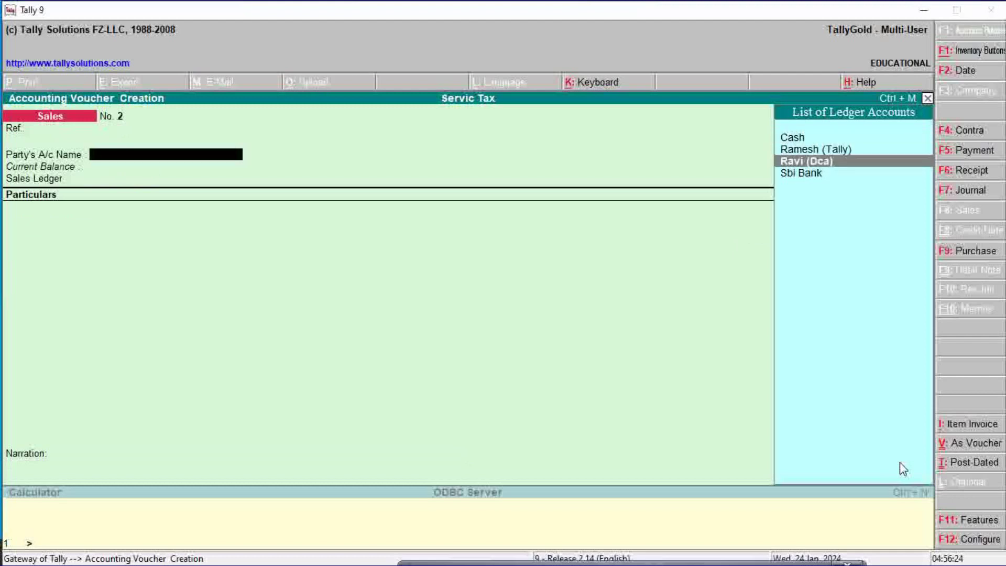
pyautogui.press('Return')
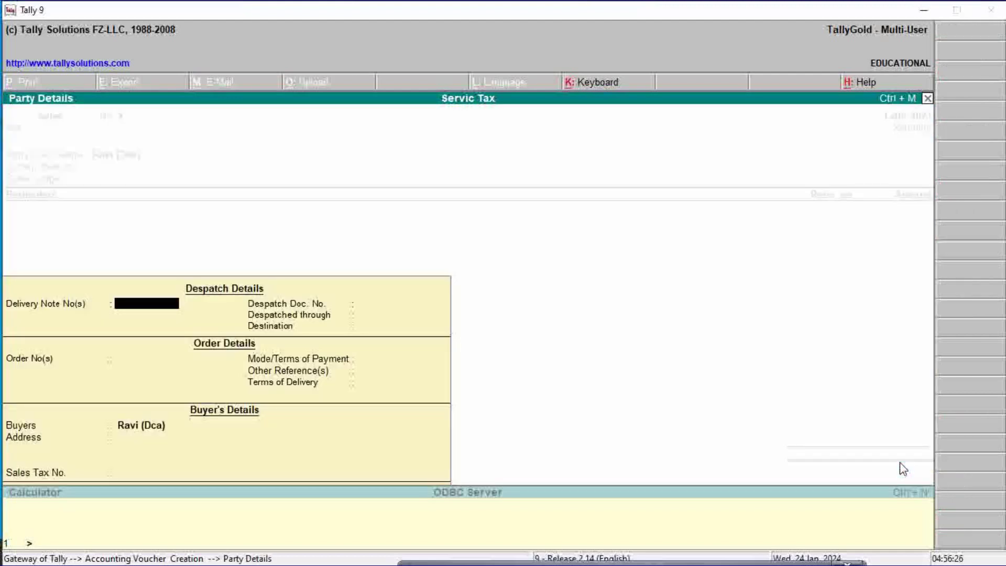
pyautogui.press('Return')
pyautogui.press('Return')
pyautogui.press('Return')
pyautogui.press('Return')
pyautogui.press('Return')
pyautogui.press('Return')
pyautogui.press('Return')
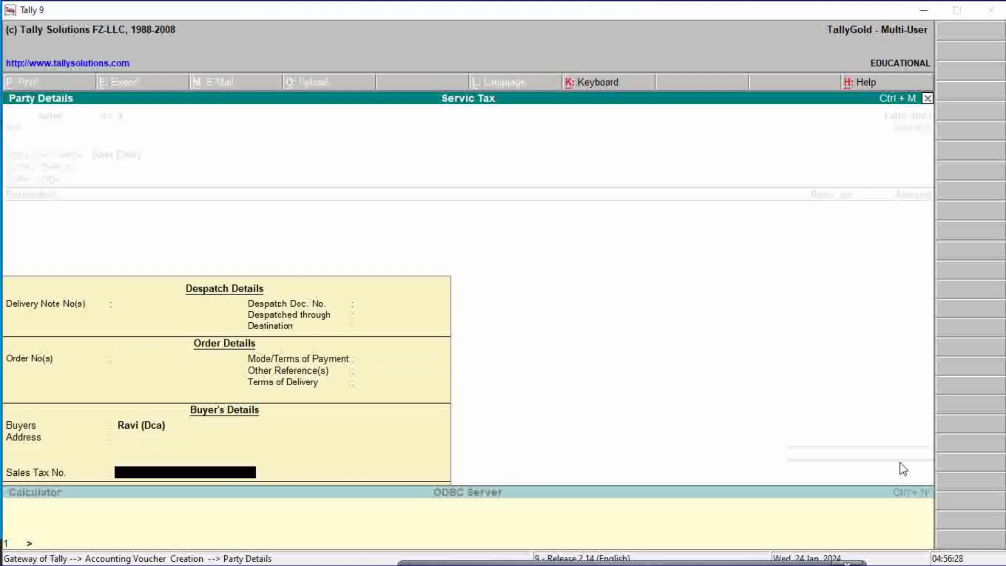
pyautogui.press('Return')
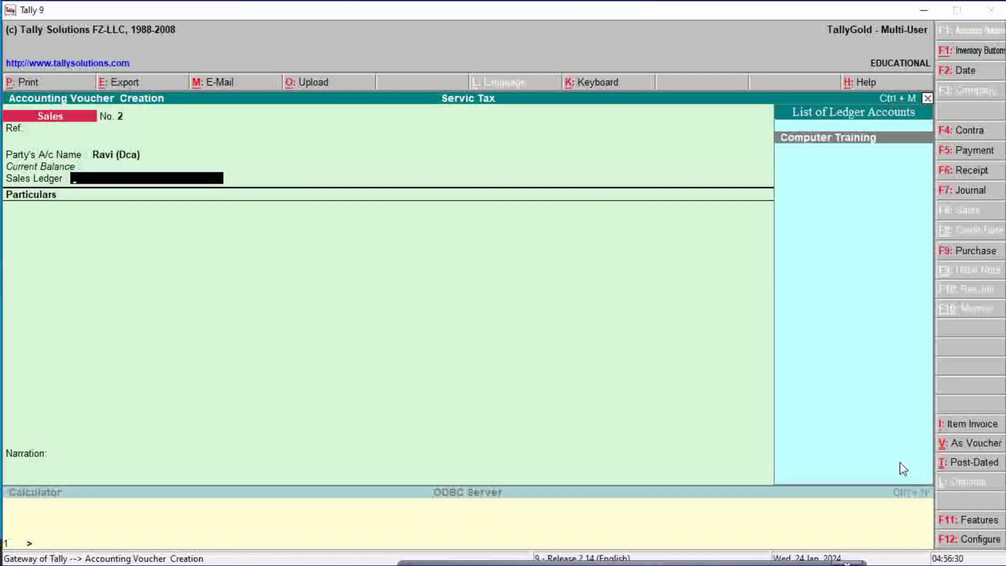
# Choose Computer Training as the sales ledger and add it as a voucher line with an amount of 9000
pyautogui.press('Return')
pyautogui.write('C')
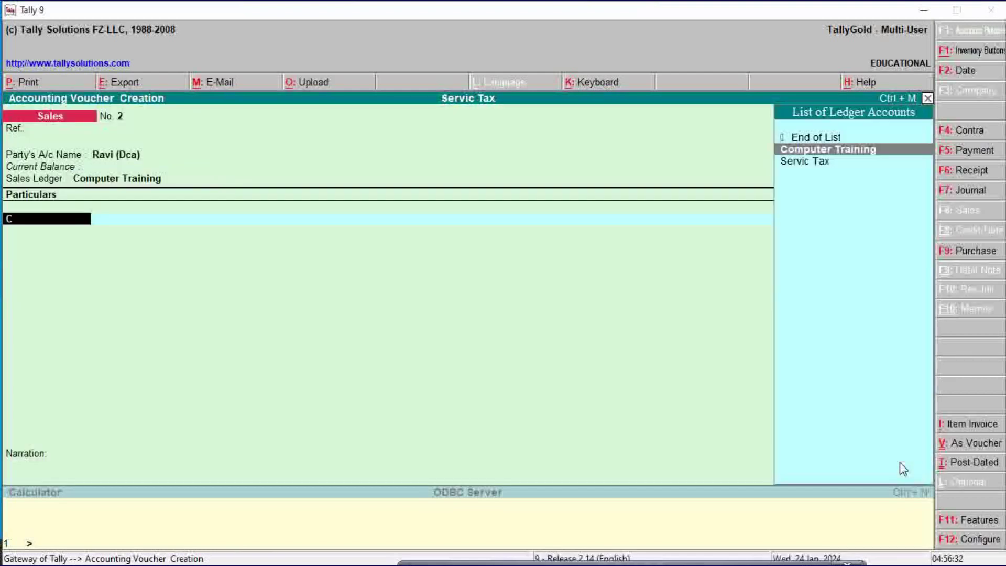
pyautogui.press('Return')
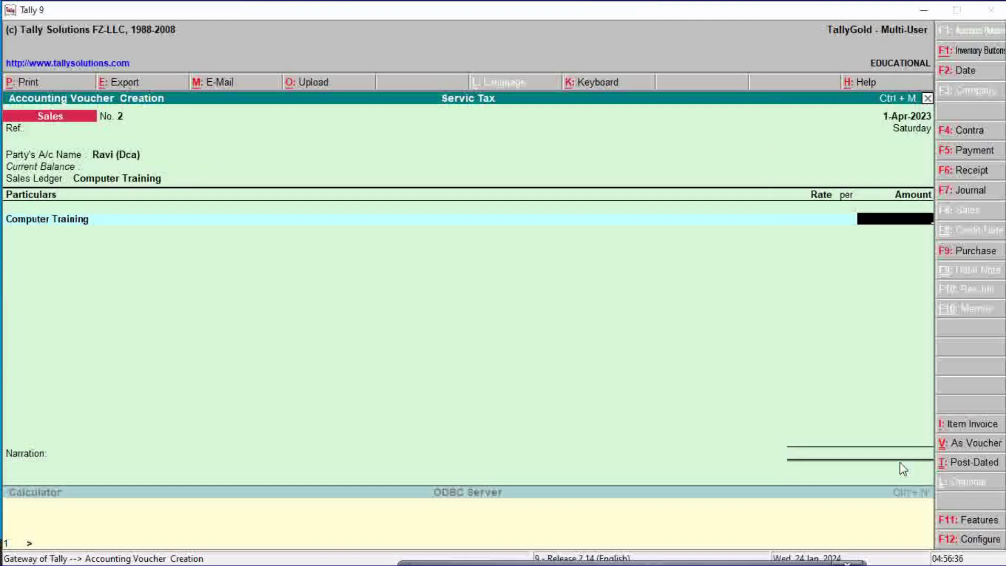
pyautogui.write('9000')
pyautogui.press('Return')
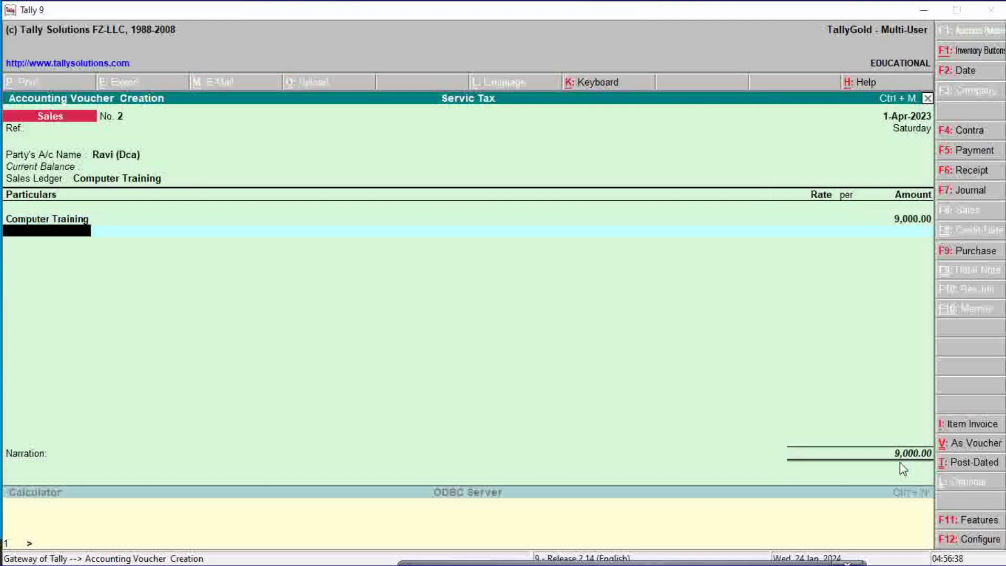
# Add the Servic Tax ledger to the second sales voucher with the default tax computation, and end the ledger lines
pyautogui.write('S')
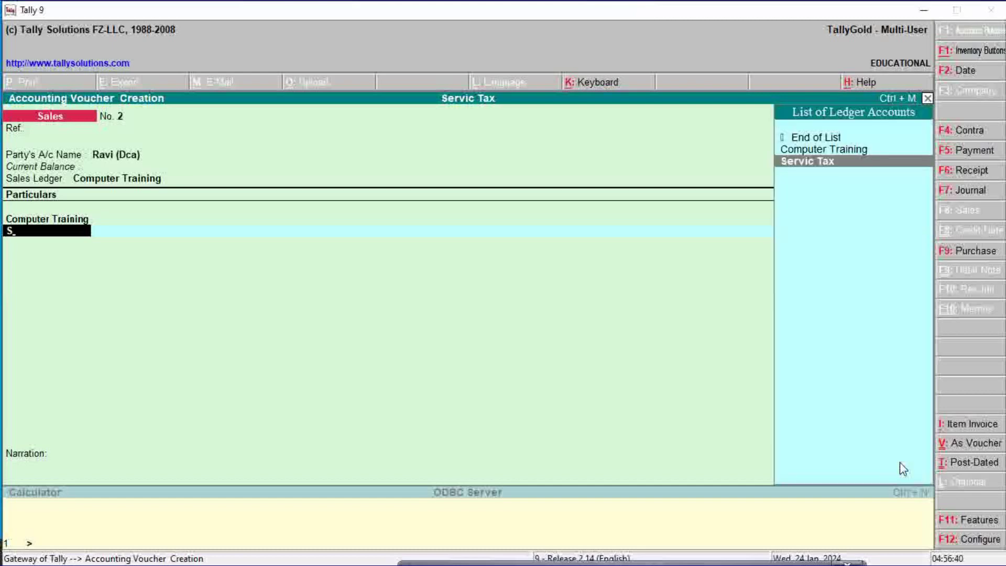
pyautogui.press('Return')
pyautogui.press('Return')
pyautogui.press('Return')
pyautogui.press('Return')
pyautogui.press('Return')
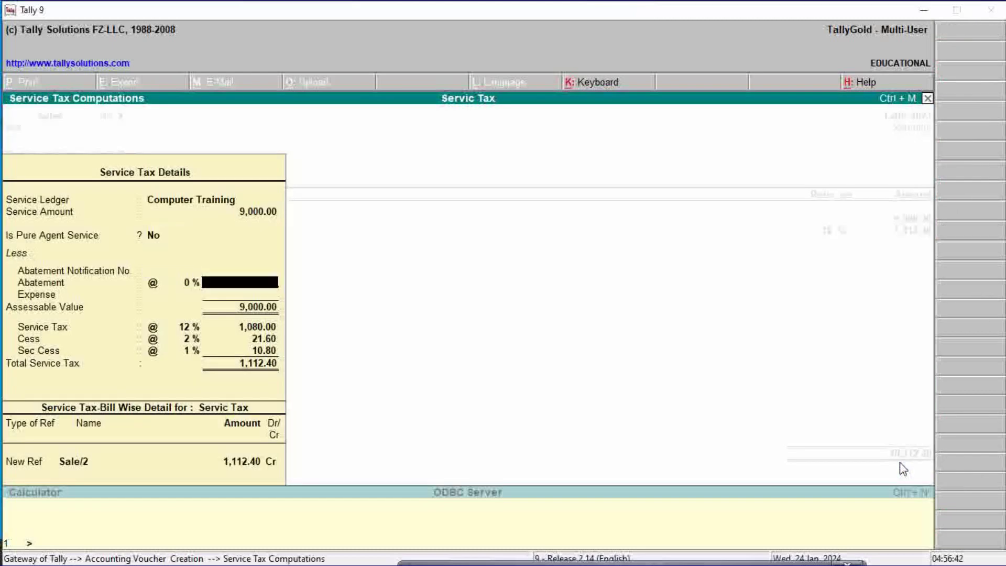
pyautogui.press('Return')
pyautogui.press('Return')
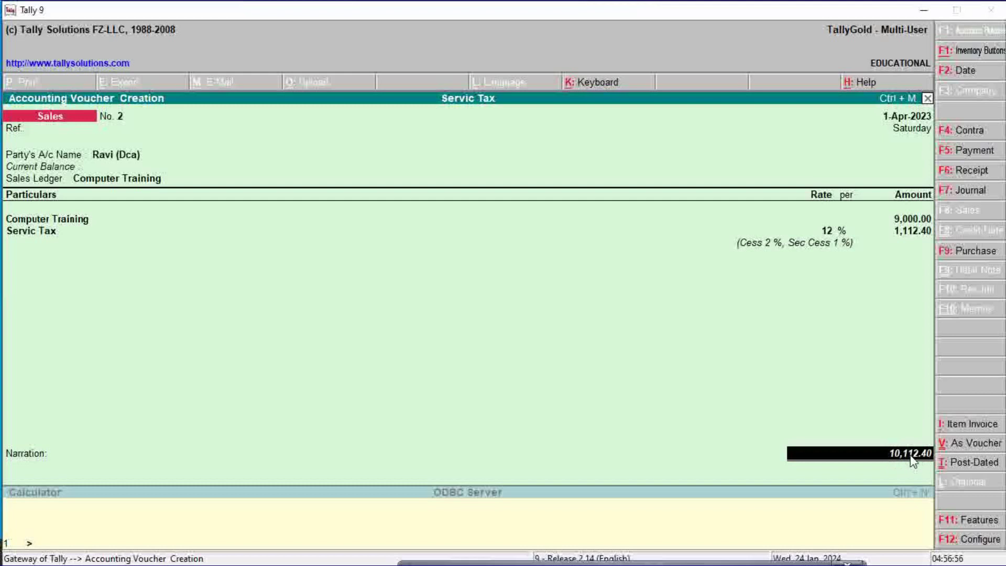
# Keep New Ref as the bill-wise adjustment for the "(Dca)" customer, leave the narration blank, and save the sales voucher
pyautogui.press('Return')
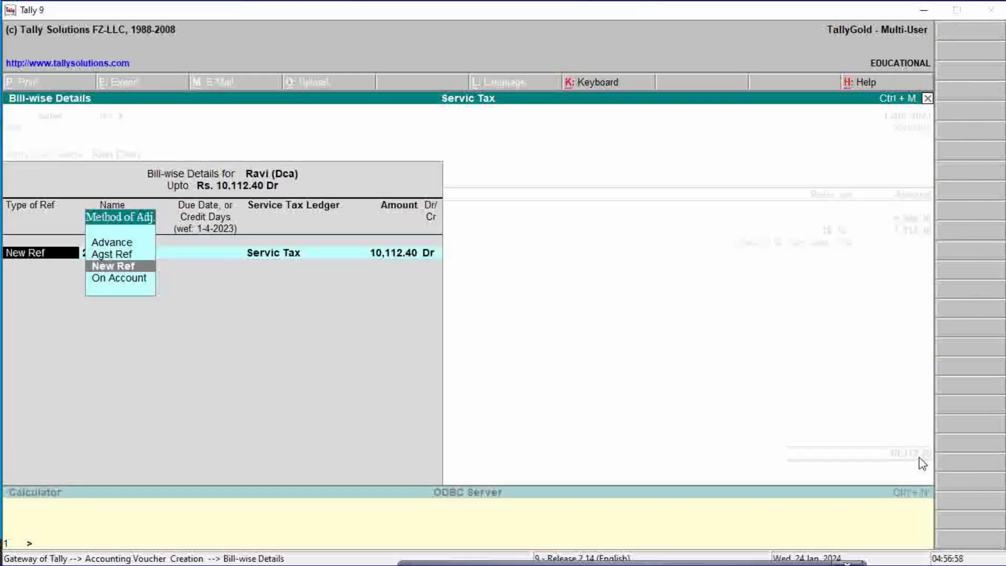
pyautogui.press('Return')
pyautogui.press('Return')
pyautogui.press('Return')
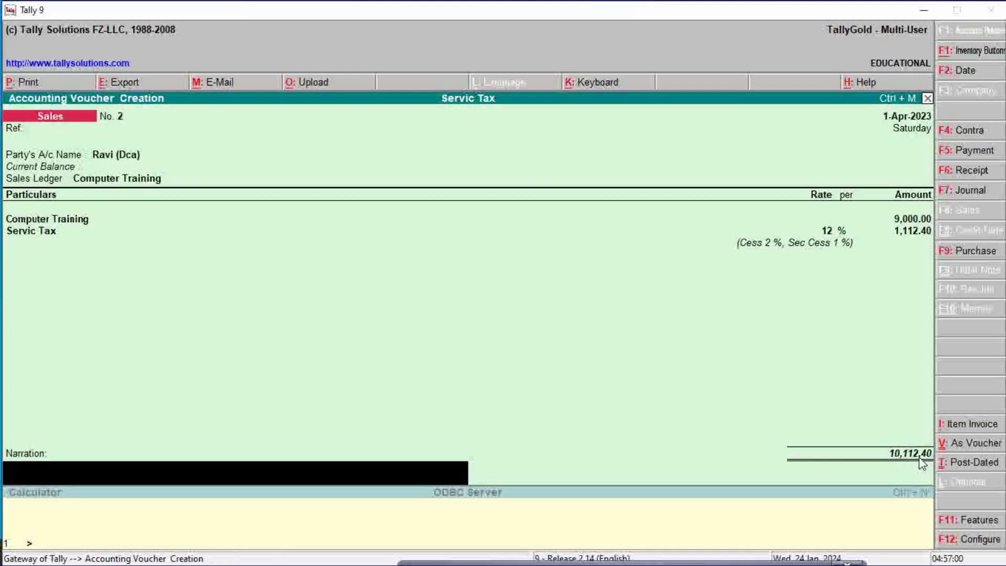
pyautogui.press('Return')
pyautogui.press('Return')
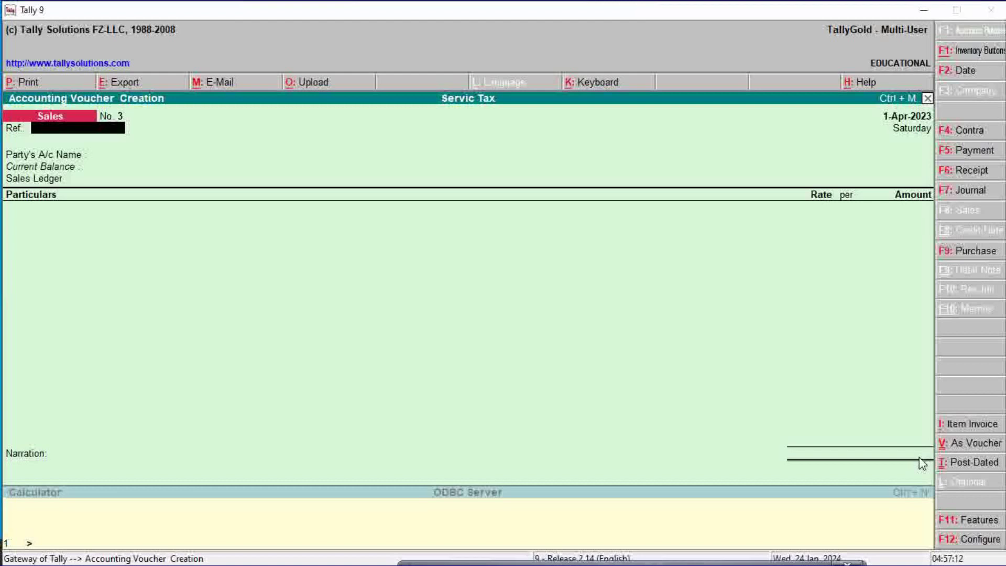
# Switch to a new receipt voucher and choose Cash as its account
pyautogui.press('F6')
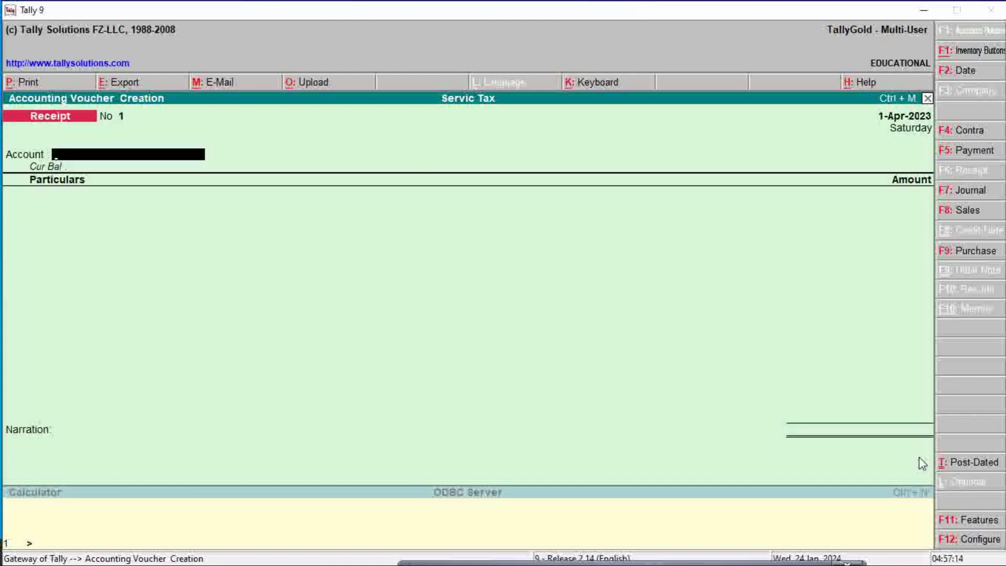
pyautogui.write('C')
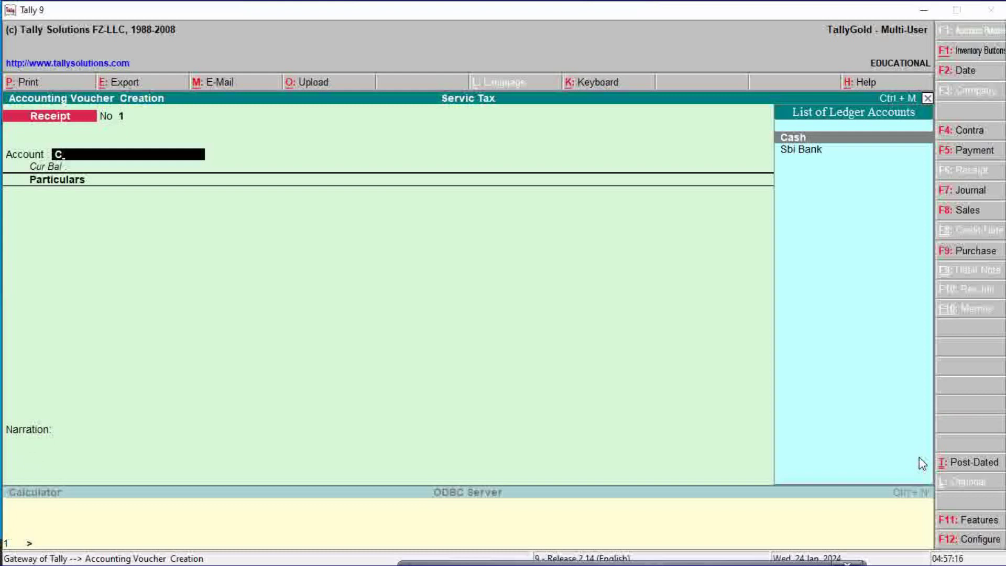
pyautogui.press('Down')
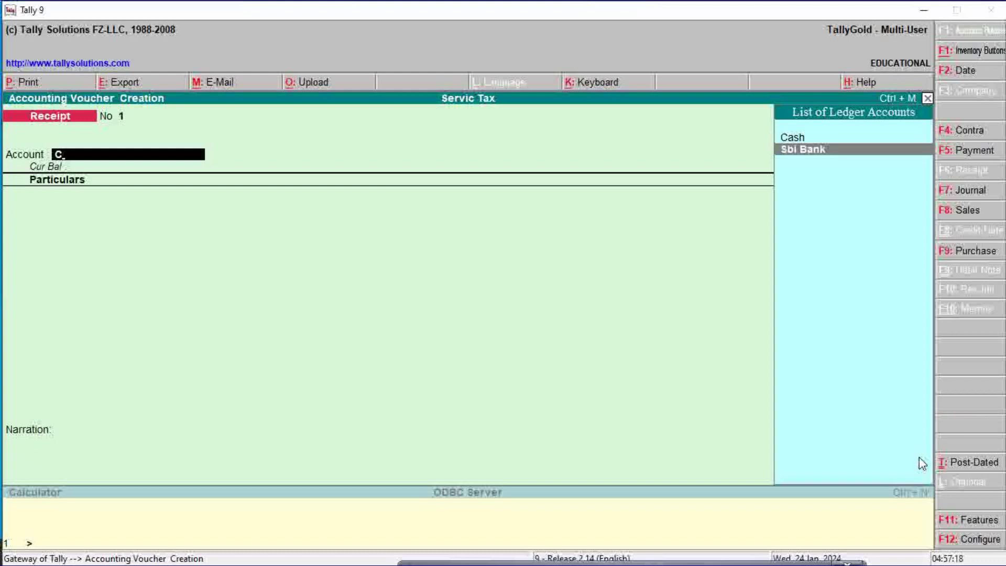
pyautogui.press('Up')
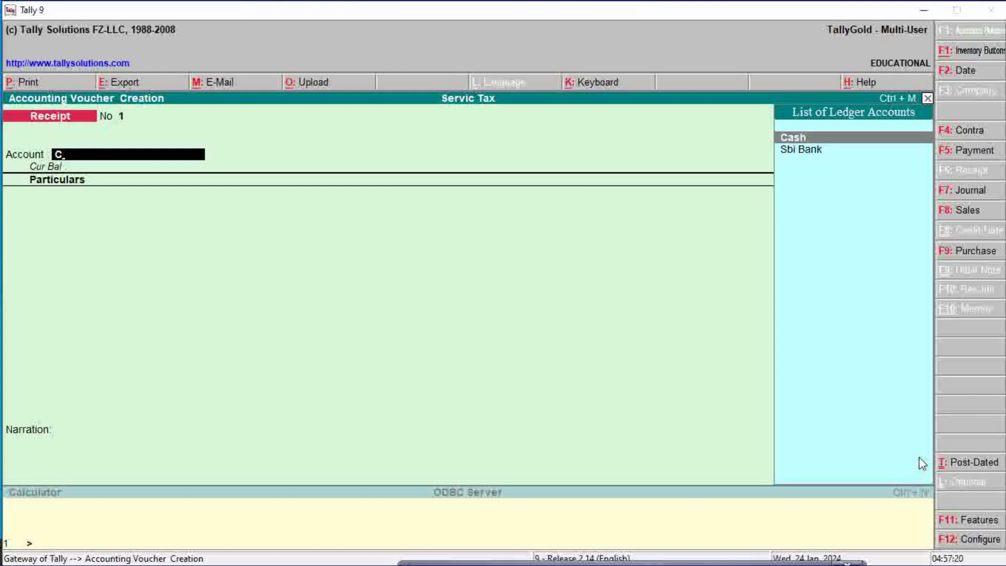
pyautogui.press('Return')
# Add the "(Dca)" customer's ledger to the receipt with an amount of 2000
pyautogui.write('R')
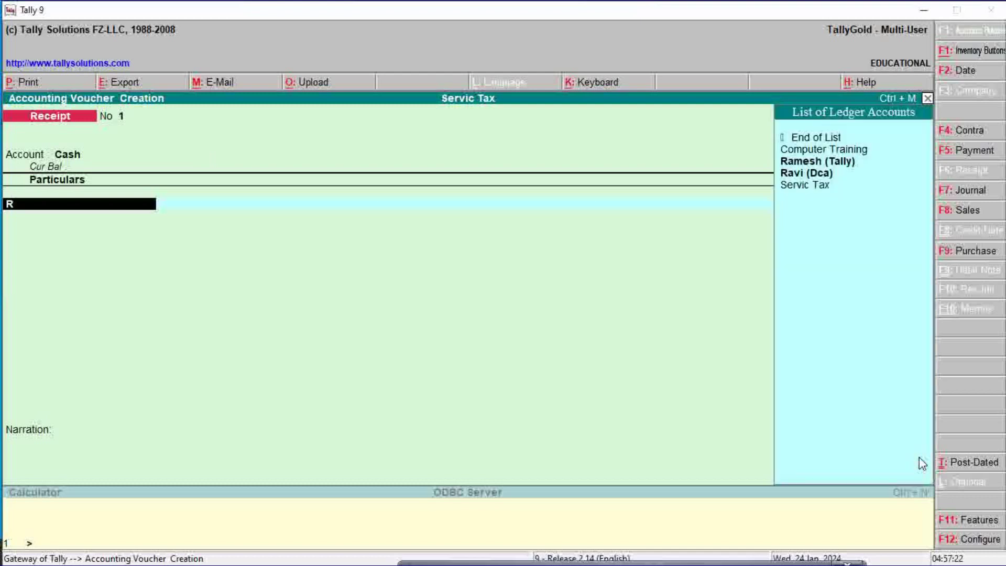
pyautogui.press('Down')
pyautogui.press('Down')
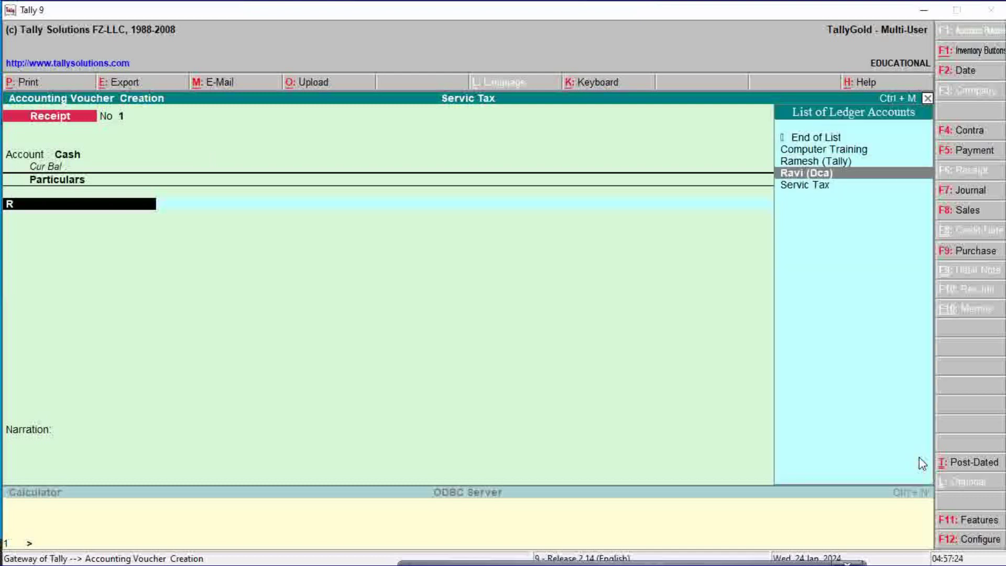
pyautogui.press('Return')
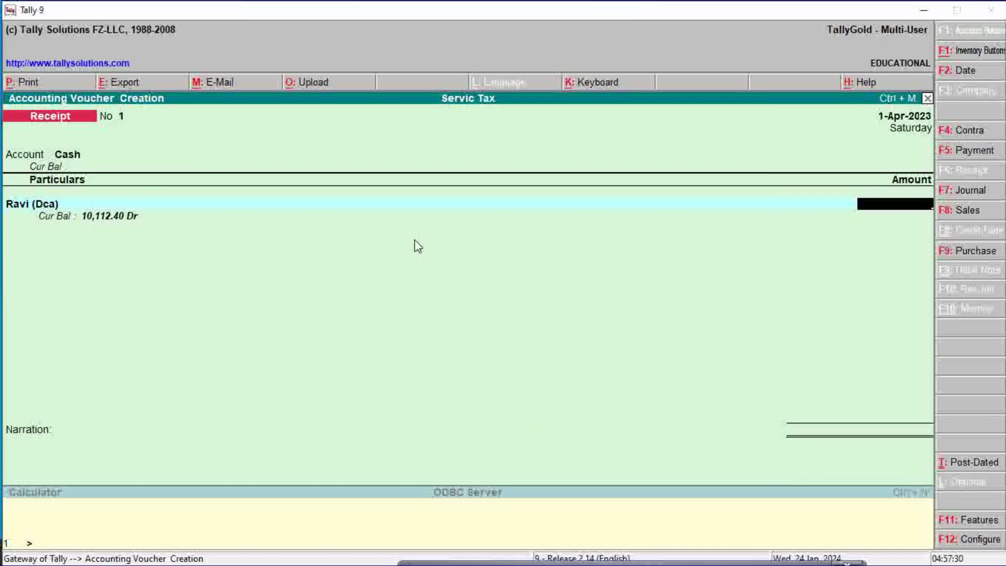
pyautogui.write('2000')
pyautogui.press('Return')
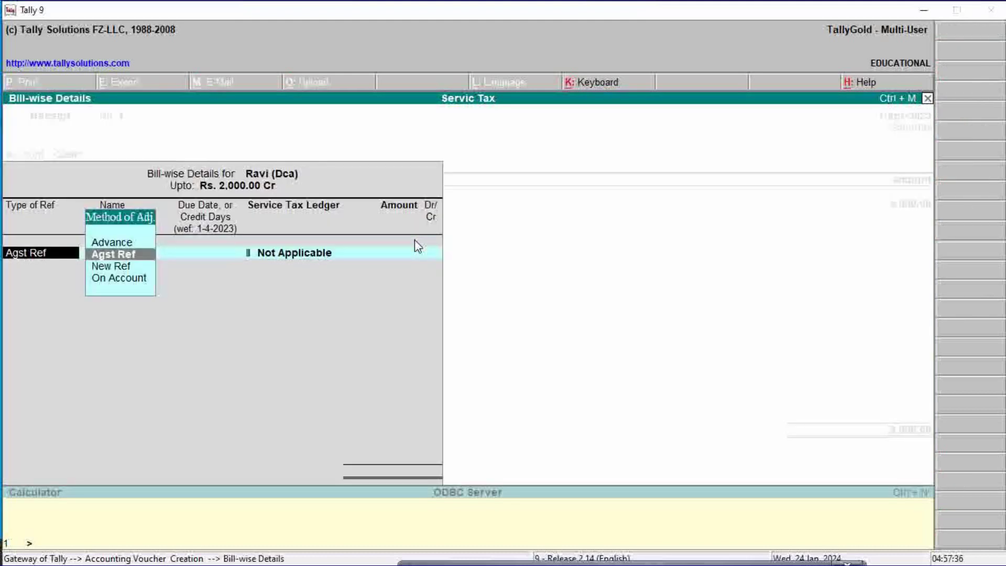
# Set the receipt's bill-wise adjustment to On Account, leave the narration blank, and save the receipt voucher
pyautogui.press('Down')
pyautogui.press('Down')
pyautogui.press('Return')
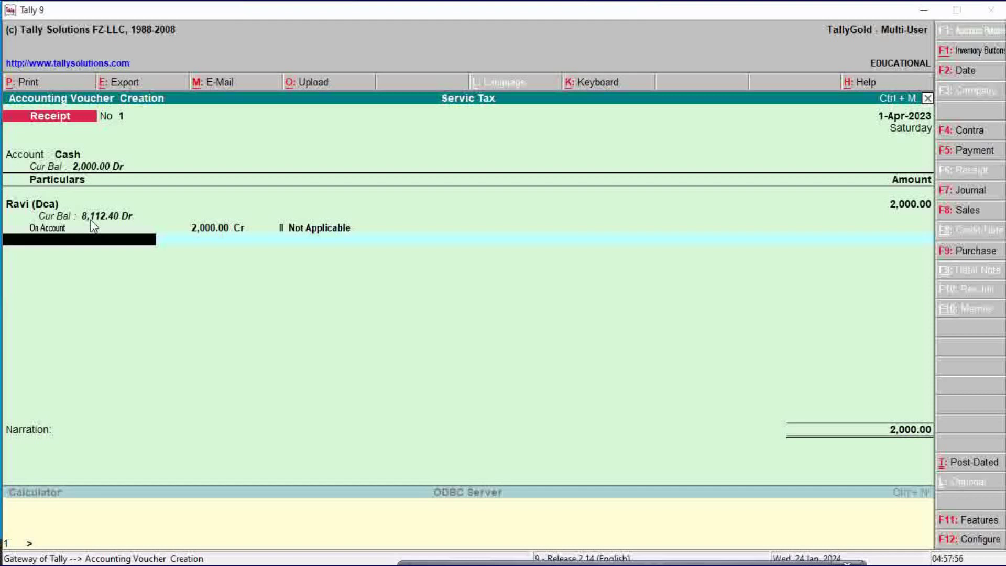
pyautogui.press('Return')
pyautogui.press('Return')
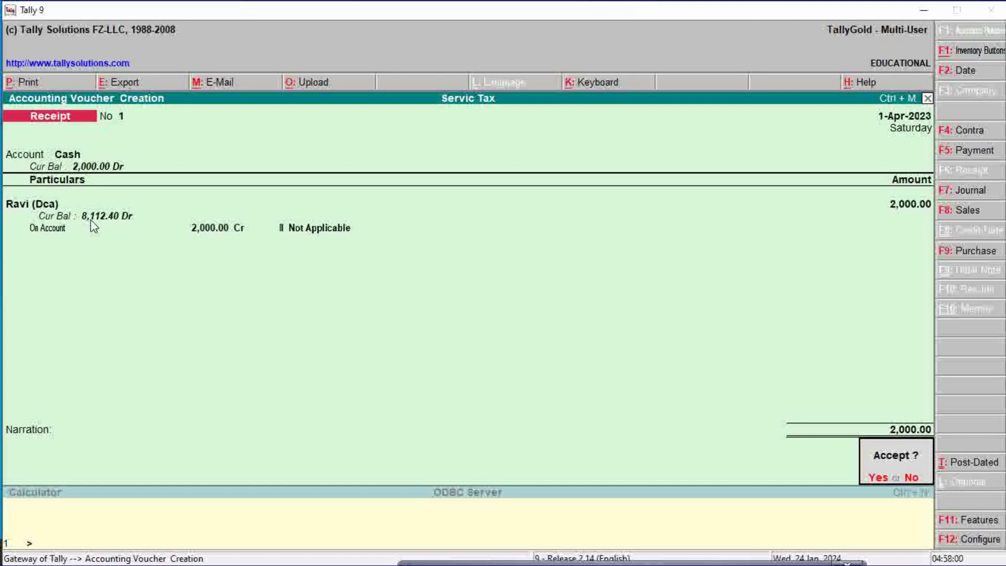
pyautogui.press('Return')
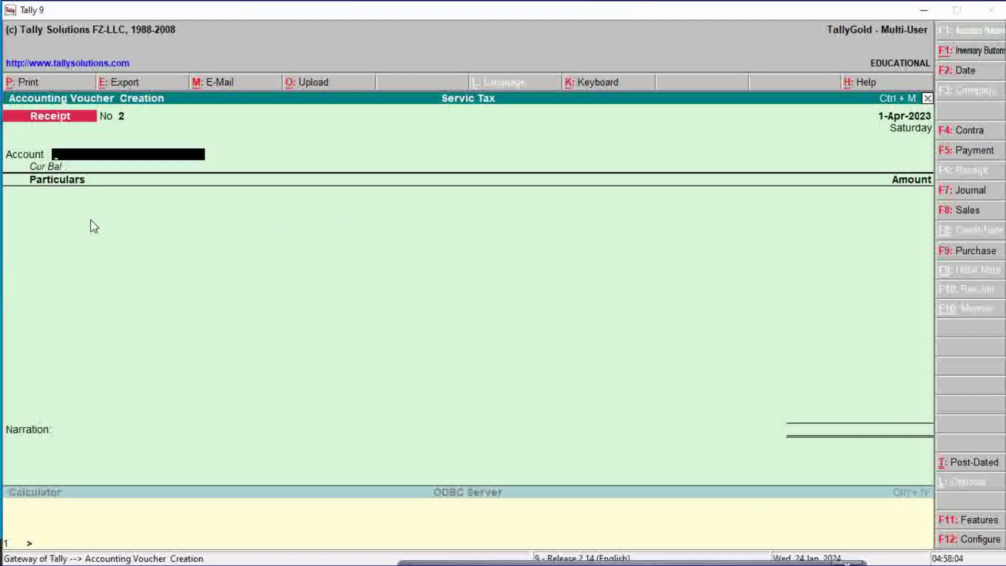
# Enter a receipt into the Cash account from the "(Tally)" customer's ledger with an amount of 2500
pyautogui.write('c')
pyautogui.press('Return')
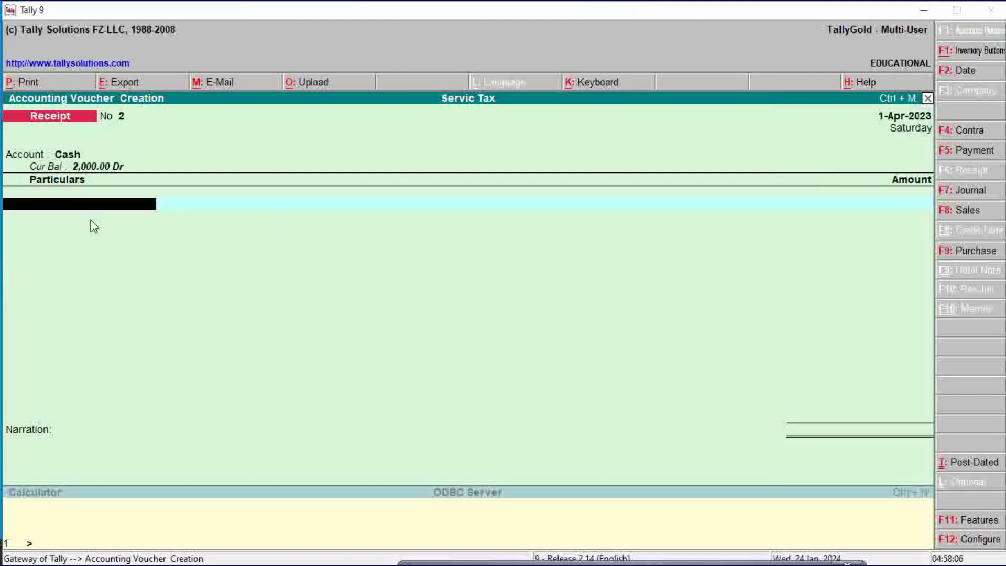
pyautogui.write('R')
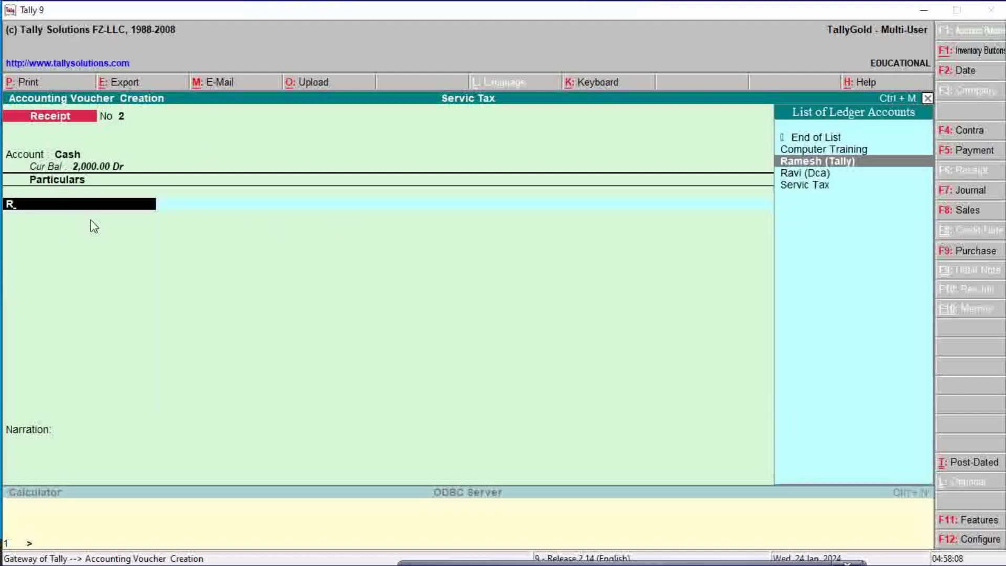
pyautogui.press('Return')
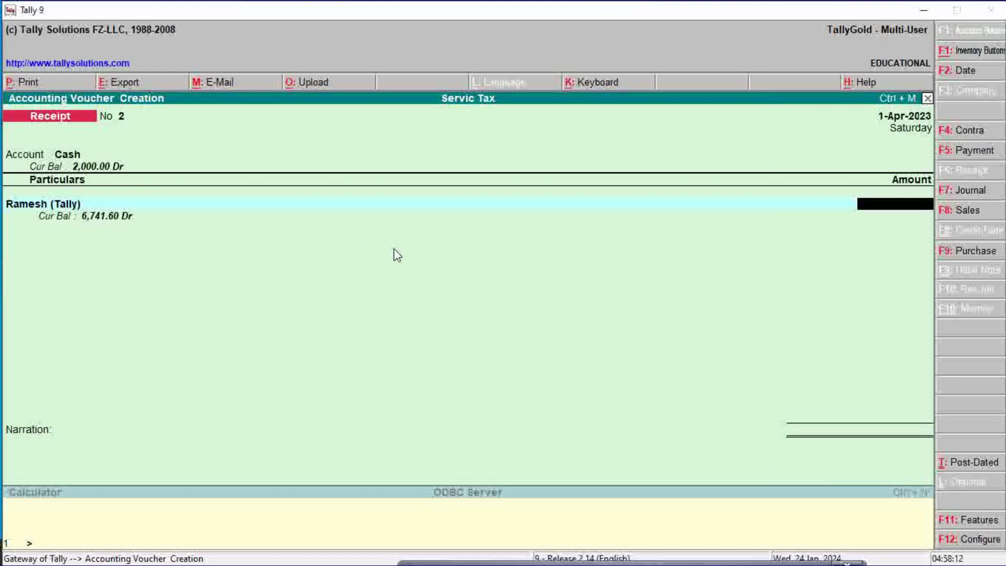
pyautogui.write('2500')
pyautogui.press('Return')
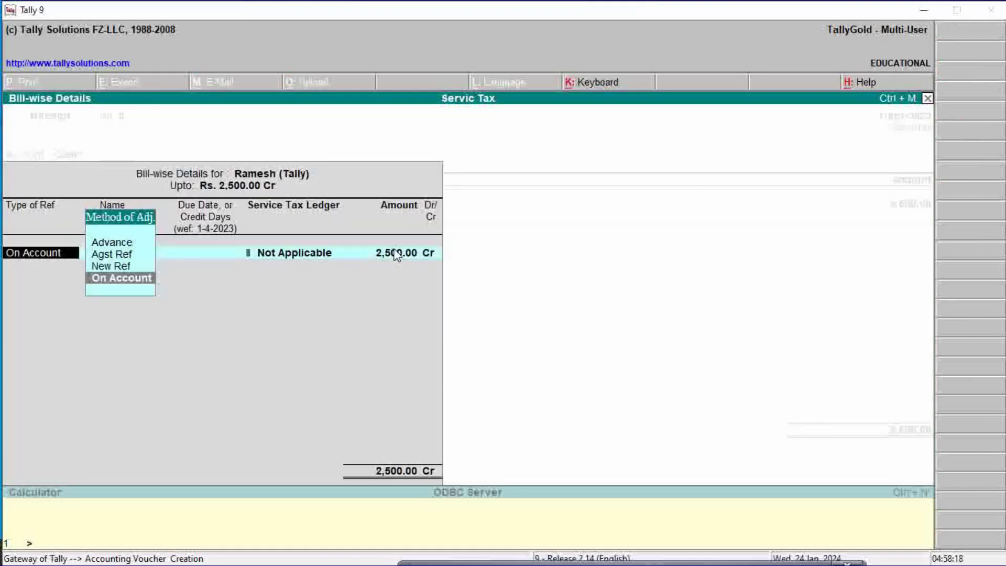
# Keep On Account as the "(Tally)" customer's bill-wise adjustment, leave the narration blank, and save the receipt voucher
pyautogui.press('Return')
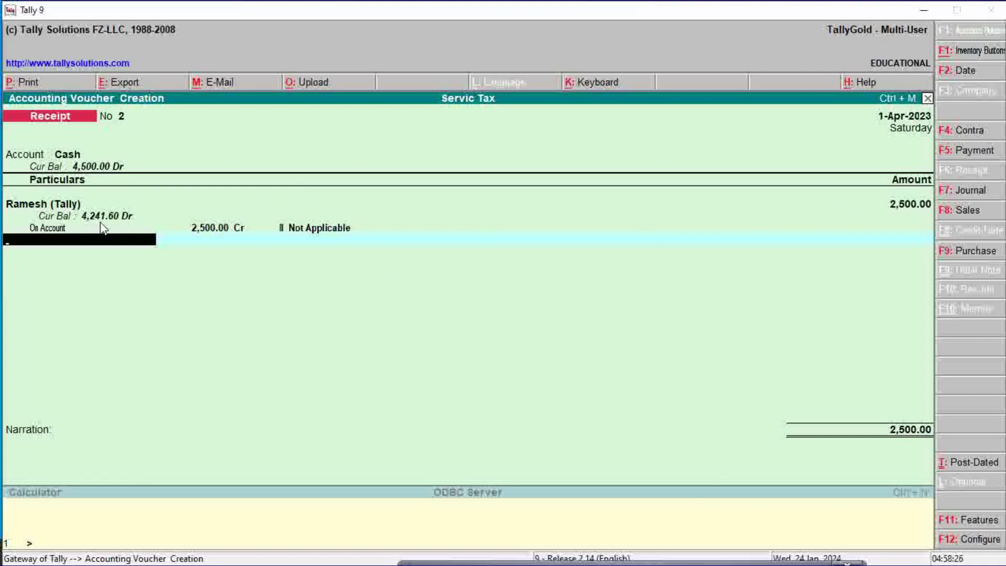
pyautogui.press('Return')
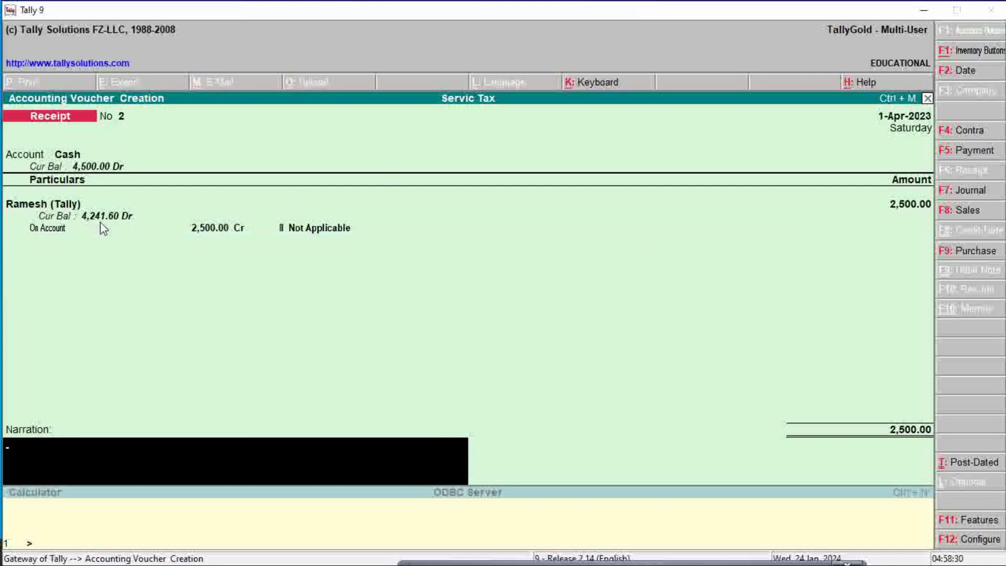
pyautogui.press('Return')
pyautogui.press('Return')
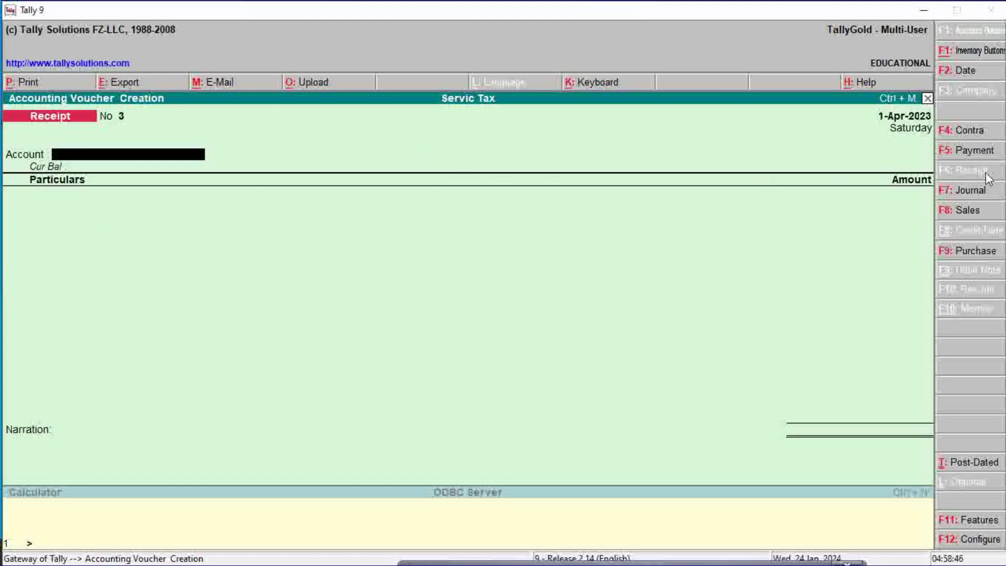
# Switch to a new payment voucher with Sbi Bank as its account and add the Servic Tax ledger
pyautogui.click(966, 149)
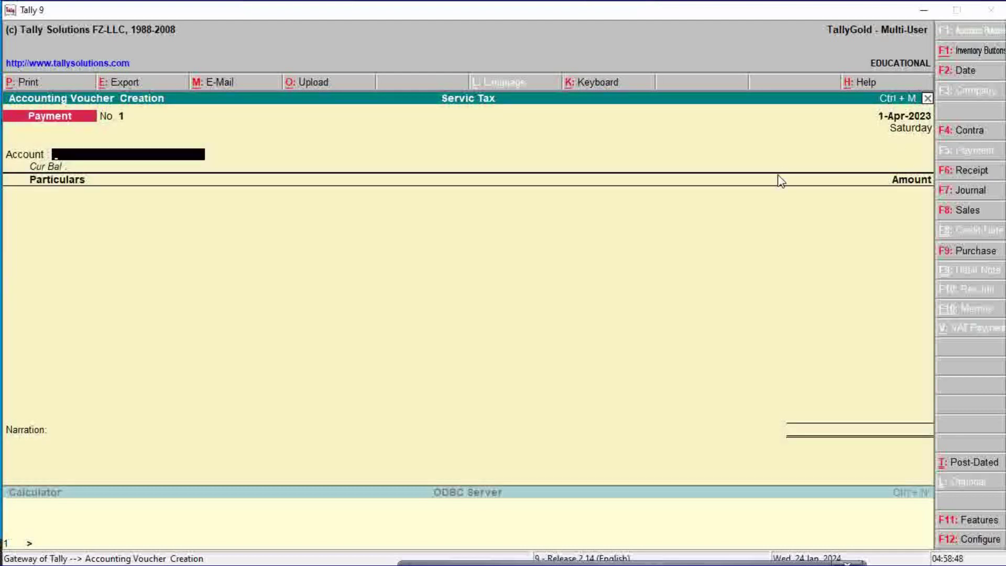
pyautogui.write('S')
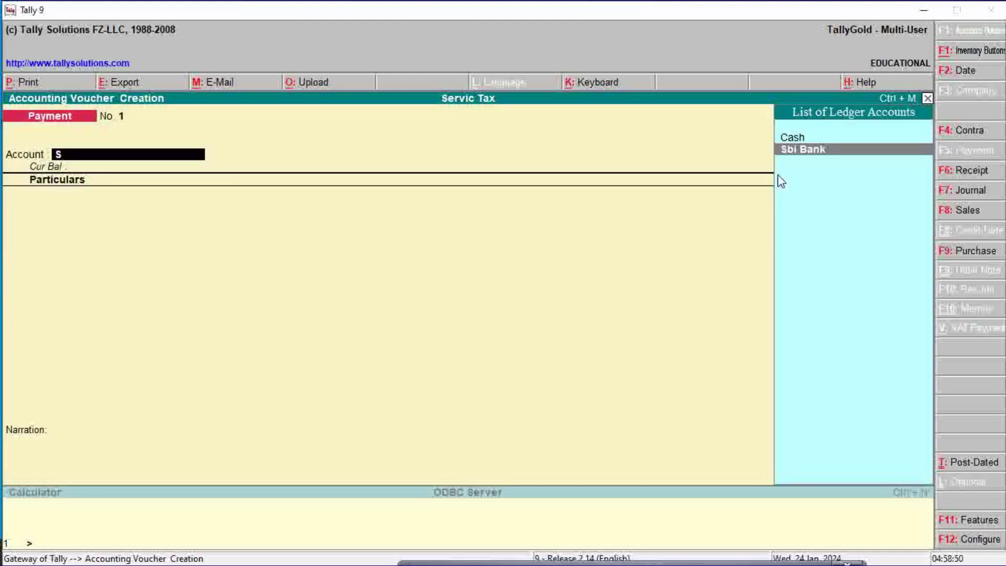
pyautogui.press('Return')
pyautogui.write('S')
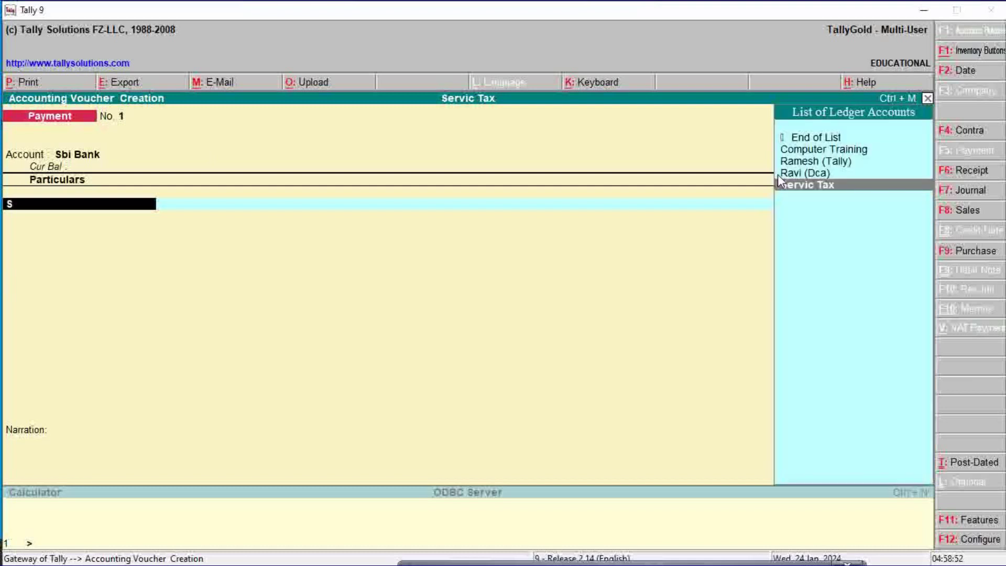
pyautogui.press('Return')
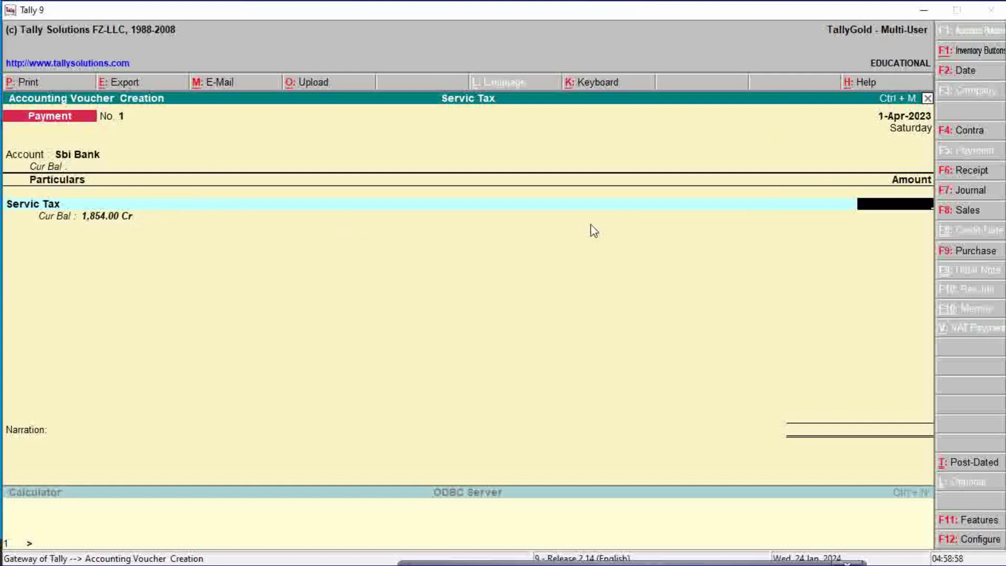
# Set the Servic Tax payment amount to 1854, leave the cheque number narration unfilled, and save the payment voucher
pyautogui.write('1854')
pyautogui.press('Return')
pyautogui.press('Return')
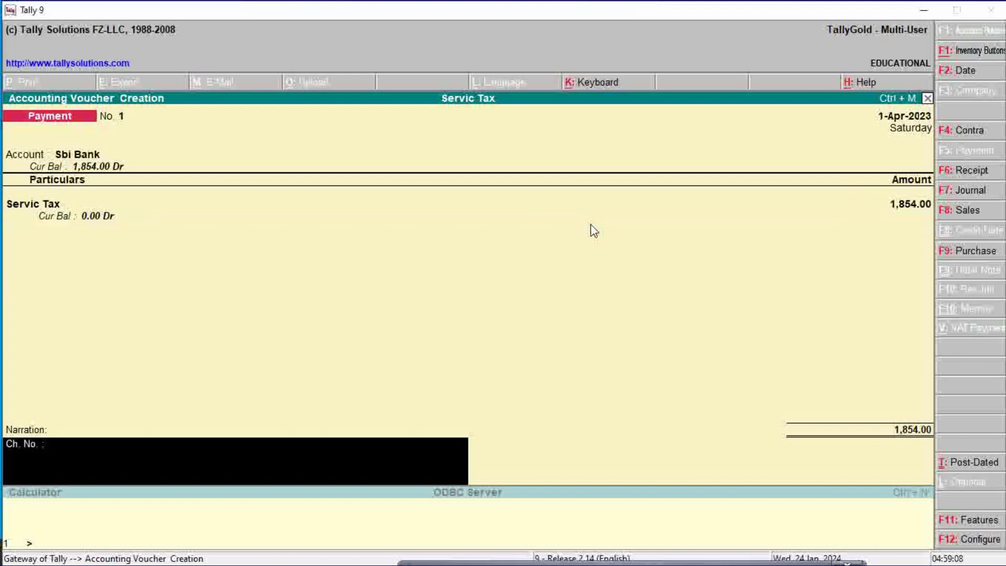
pyautogui.press('Return')
pyautogui.press('Return')
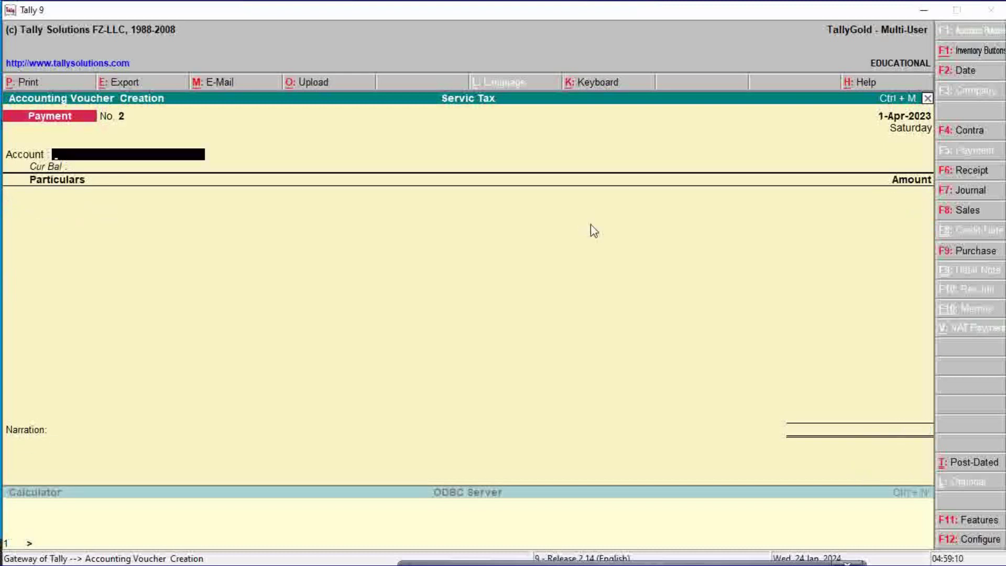